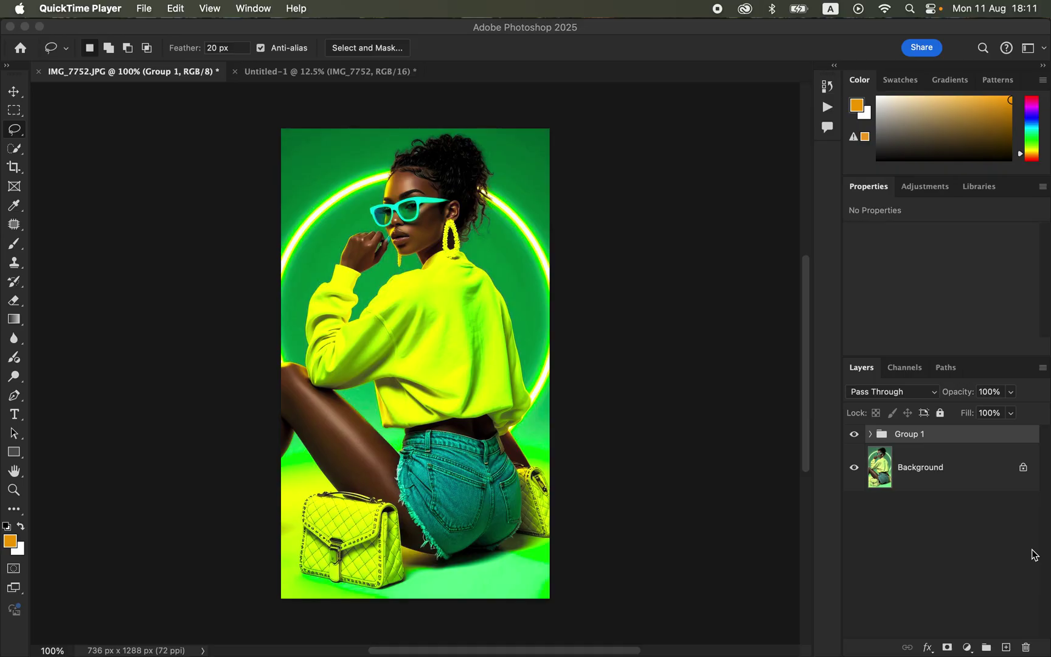
# Toggle Group 1's visibility to compare against the original photo, then delete Group 1
pyautogui.click(854, 436)
pyautogui.click(855, 436)
pyautogui.click(855, 436)
pyautogui.click(855, 436)
pyautogui.click(857, 436)
pyautogui.click(856, 436)
pyautogui.click(855, 435)
pyautogui.click(856, 436)
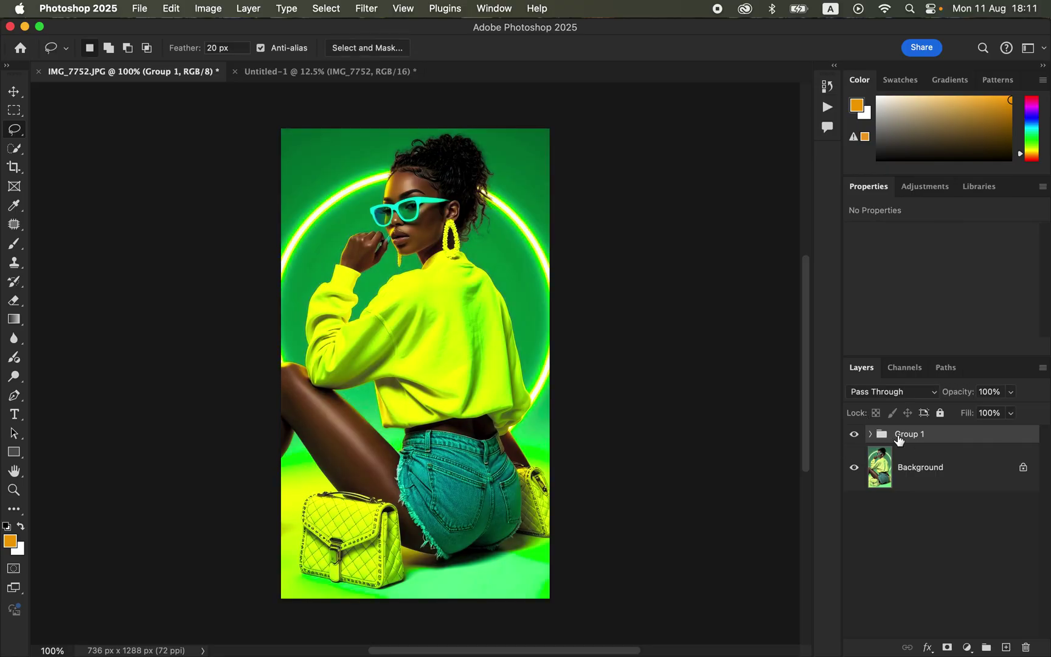
pyautogui.press('Delete')
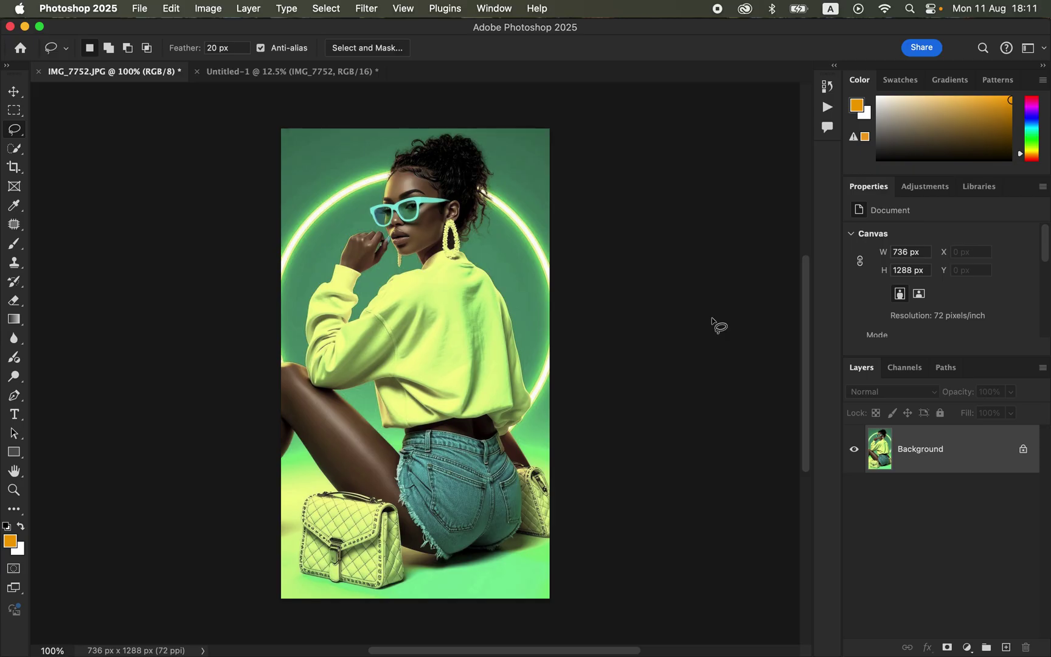
# Duplicate the Background layer as Background copy, discarding the extra Layer 1
pyautogui.scroll(2, 715, 324)
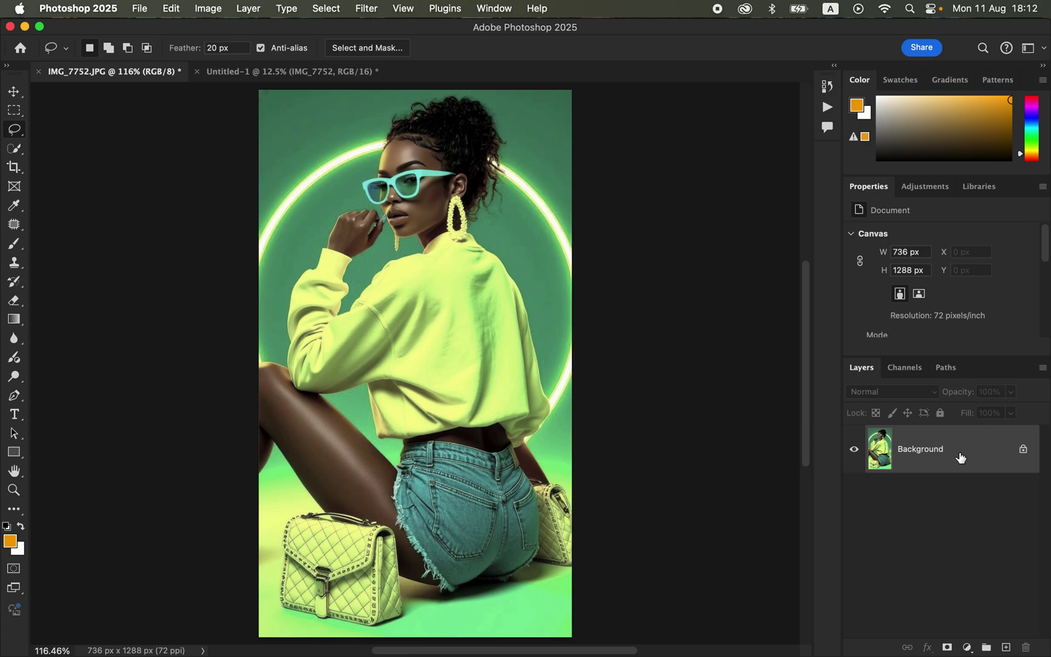
pyautogui.moveTo(961, 457)
pyautogui.press('super+j')
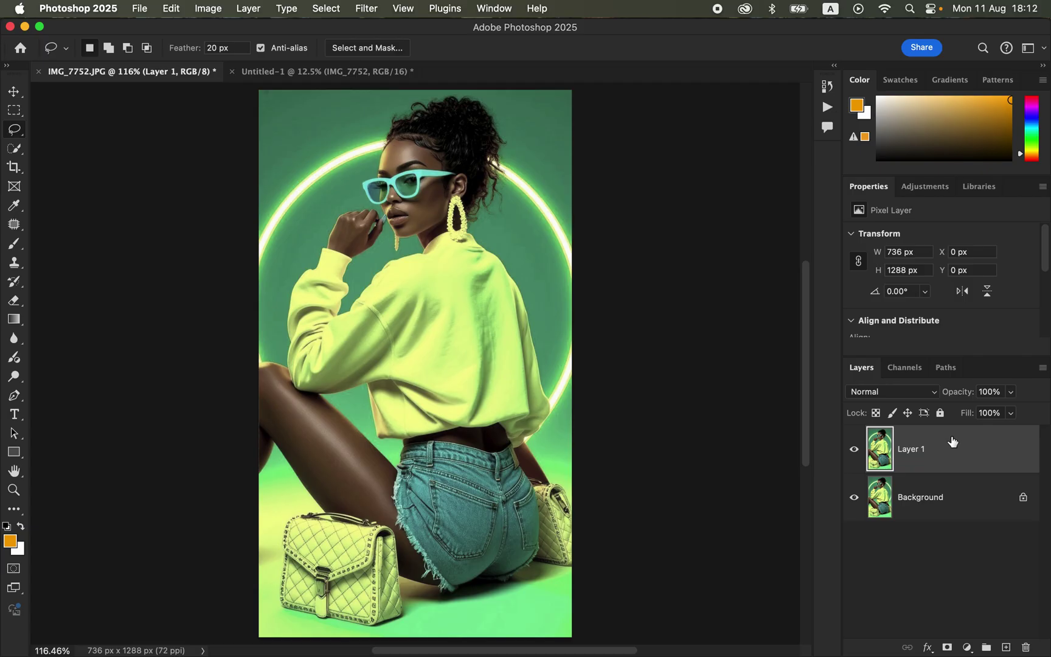
pyautogui.press('BackSpace')
pyautogui.moveTo(964, 449); pyautogui.dragTo(1008, 647)
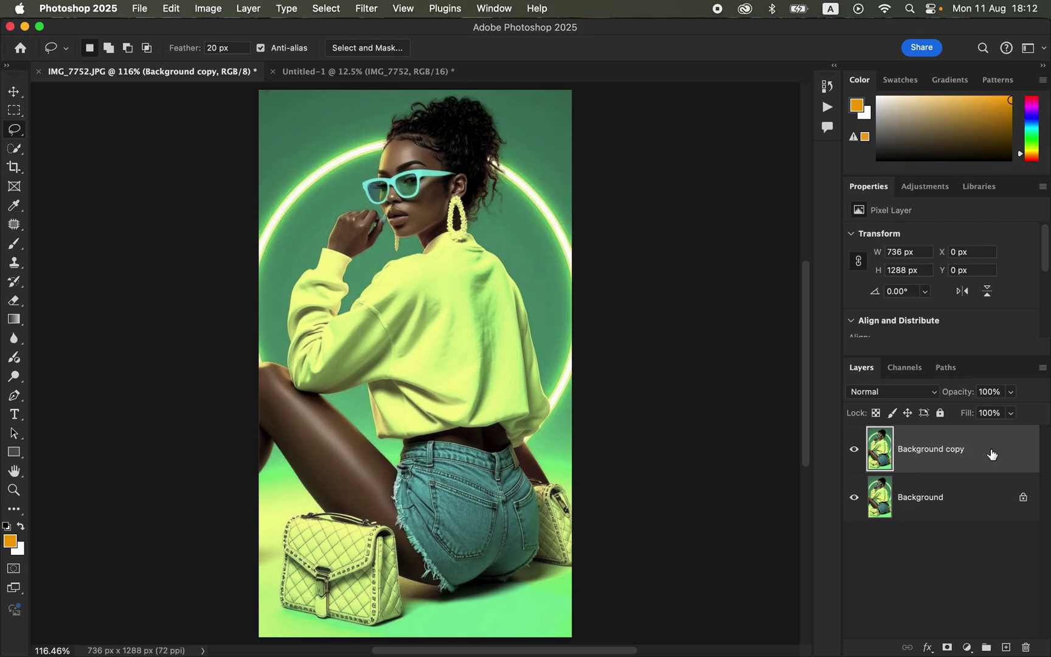
# Convert the Background copy layer into an embedded smart object
pyautogui.rightClick(996, 456)
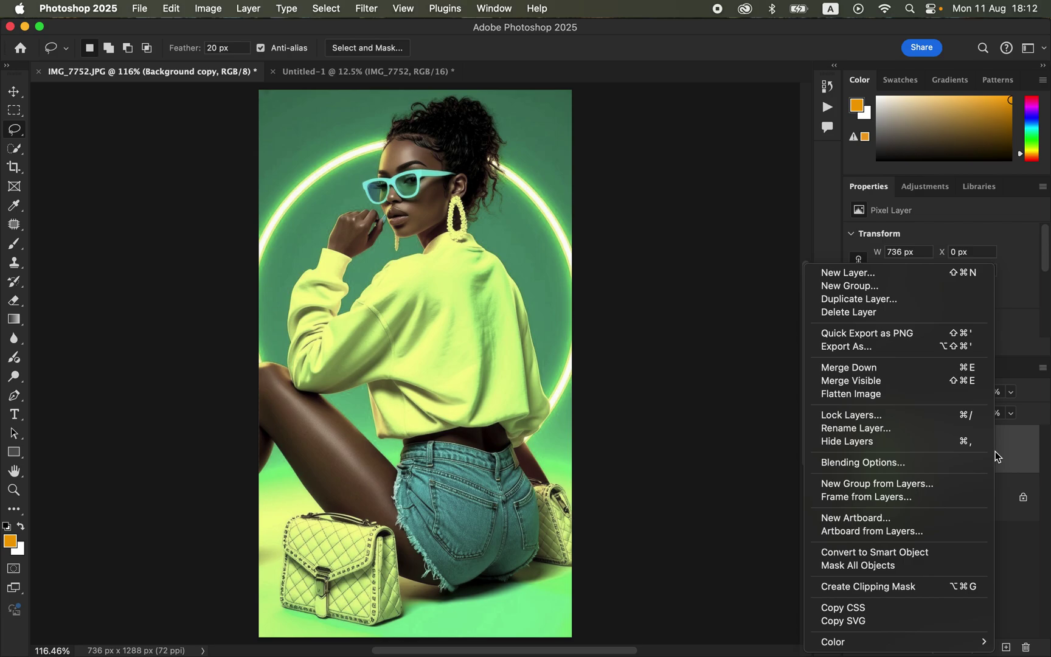
pyautogui.click(874, 553)
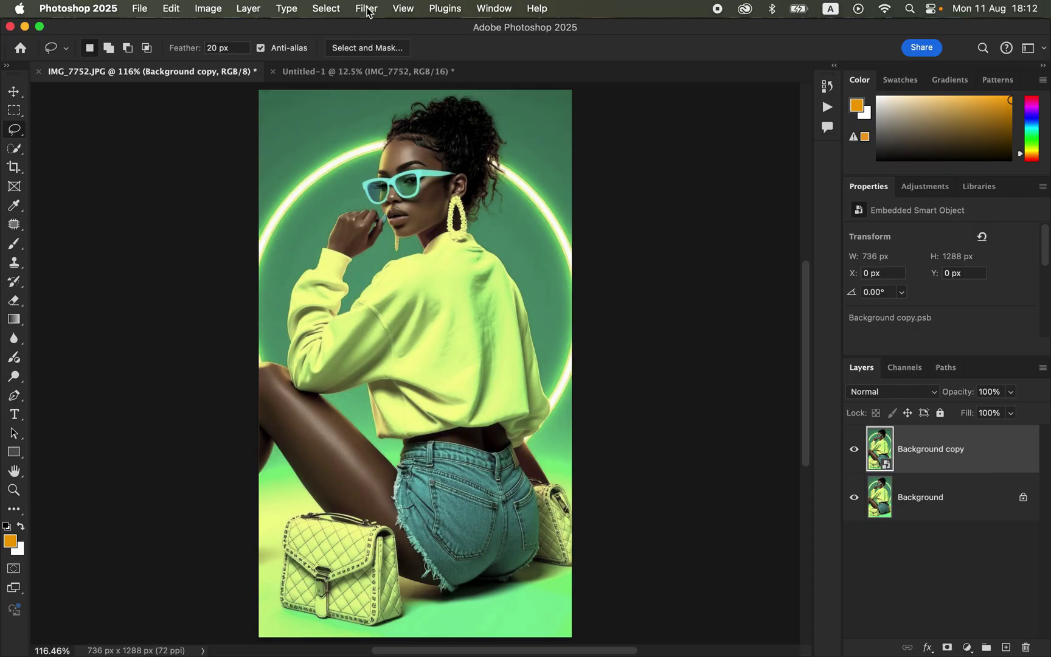
pyautogui.click(369, 9)
# Apply the Camera Raw Filter and raise Calibration Blue Primary Saturation to +32
pyautogui.click(426, 118)
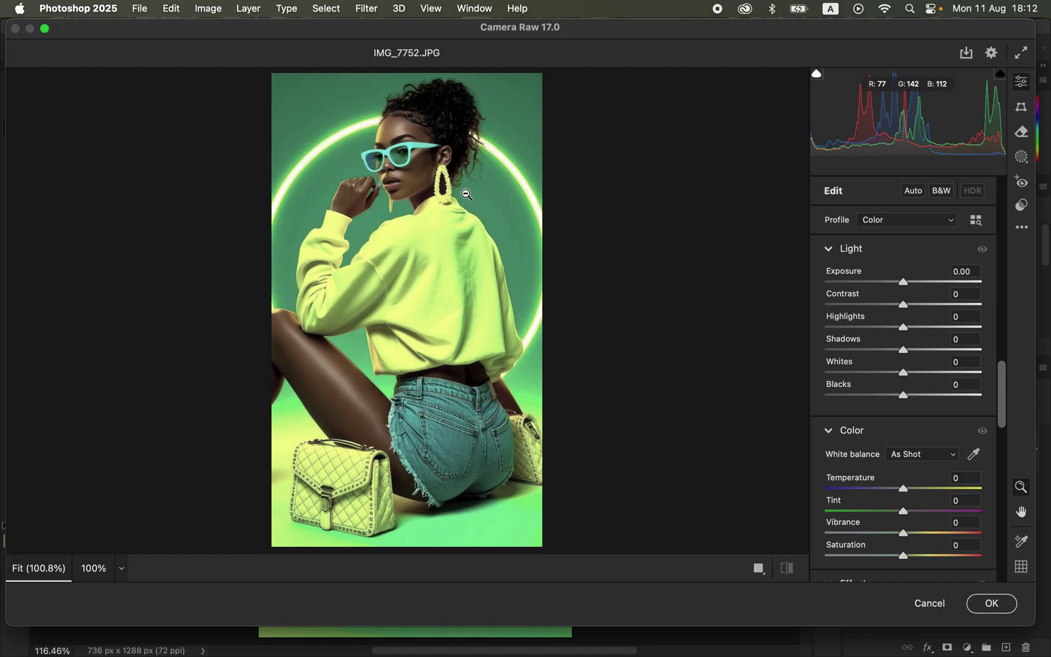
pyautogui.moveTo(1010, 397); pyautogui.dragTo(1014, 568)
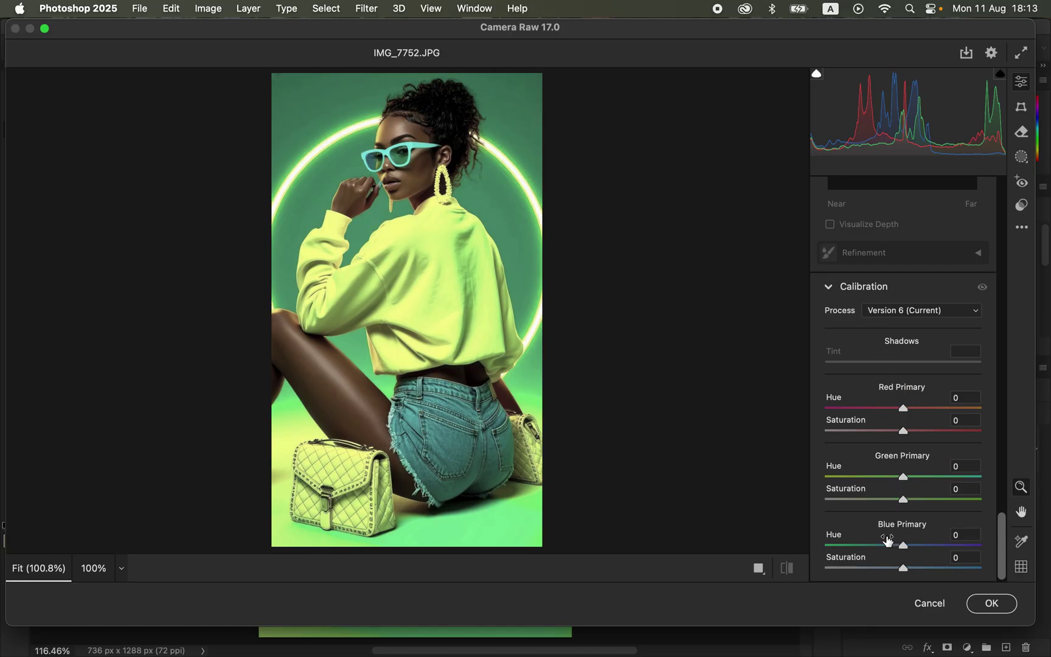
pyautogui.moveTo(912, 573)
pyautogui.mouseDown()
pyautogui.moveTo(952, 559)
pyautogui.moveTo(931, 572)
pyautogui.moveTo(894, 566)
pyautogui.moveTo(1002, 569)
pyautogui.moveTo(905, 567)
pyautogui.moveTo(931, 570)
pyautogui.mouseUp()
pyautogui.click(792, 569)
pyautogui.click(792, 570)
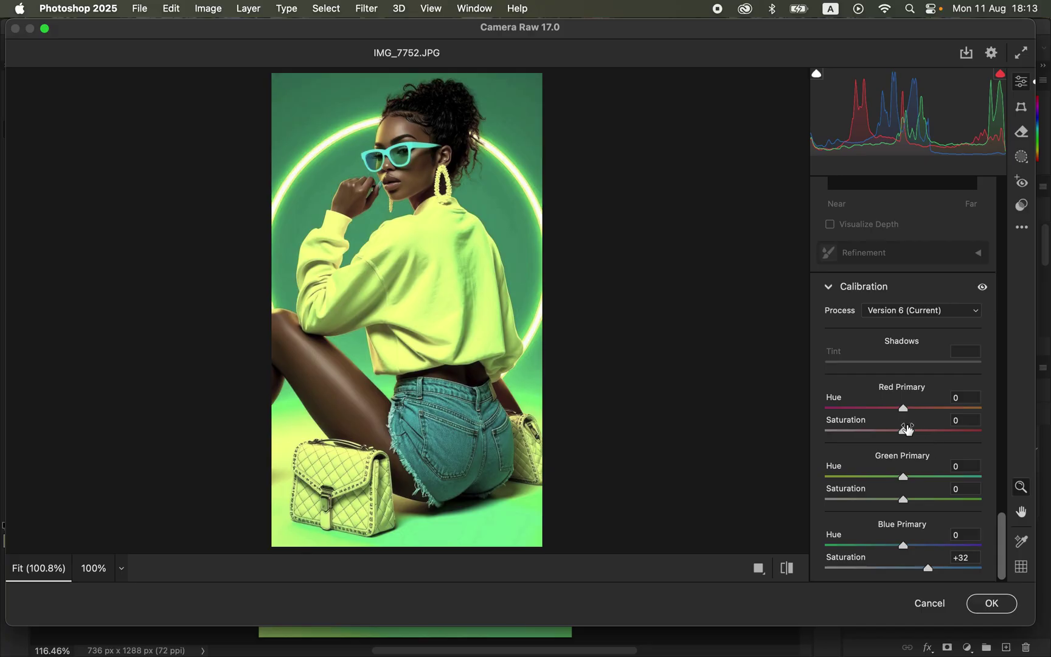
# Raise Vibrance to +8 in Camera Raw
pyautogui.moveTo(1001, 523); pyautogui.dragTo(1011, 174)
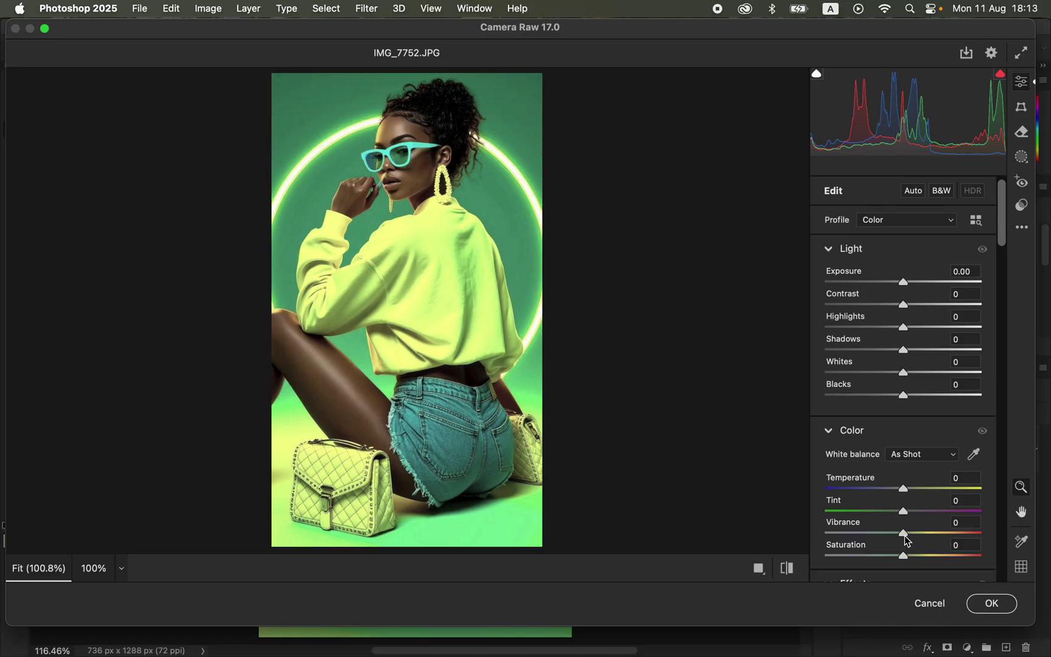
pyautogui.moveTo(906, 534); pyautogui.dragTo(912, 535)
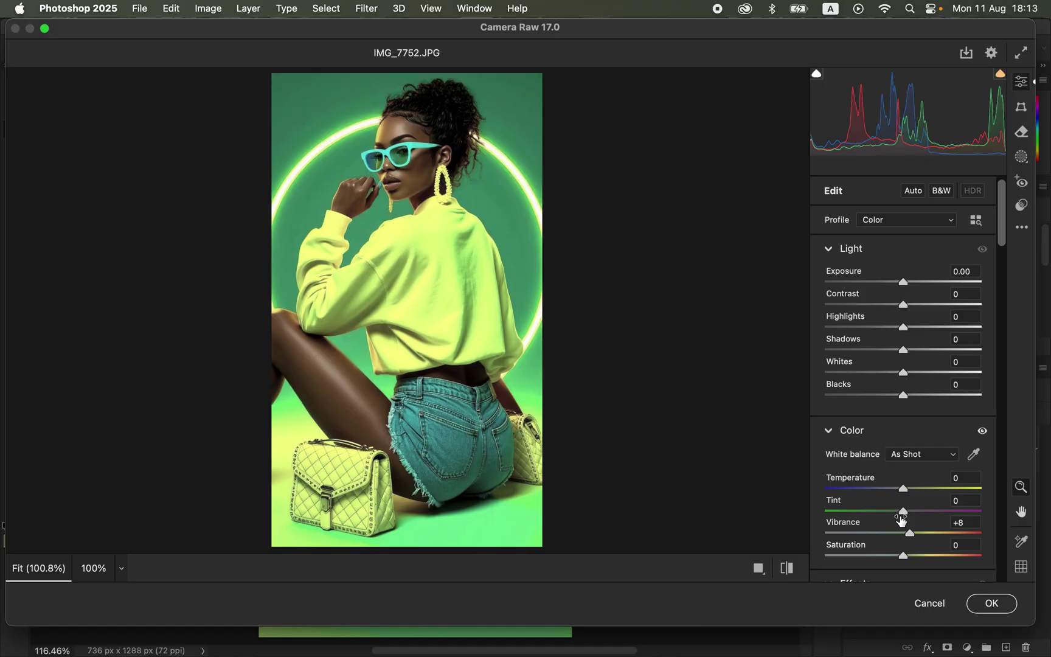
pyautogui.moveTo(902, 520)
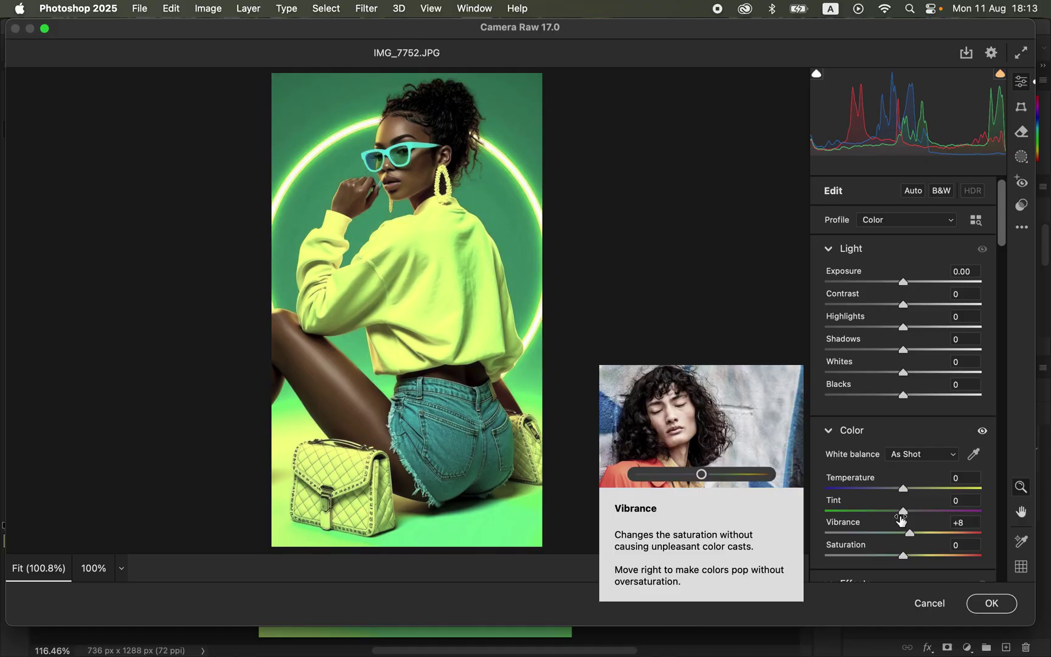
pyautogui.moveTo(1004, 233); pyautogui.dragTo(1027, 383)
# Switch the Color Mixer back and forth between Mixer and Point Color, ending on Point Color
pyautogui.click(840, 294)
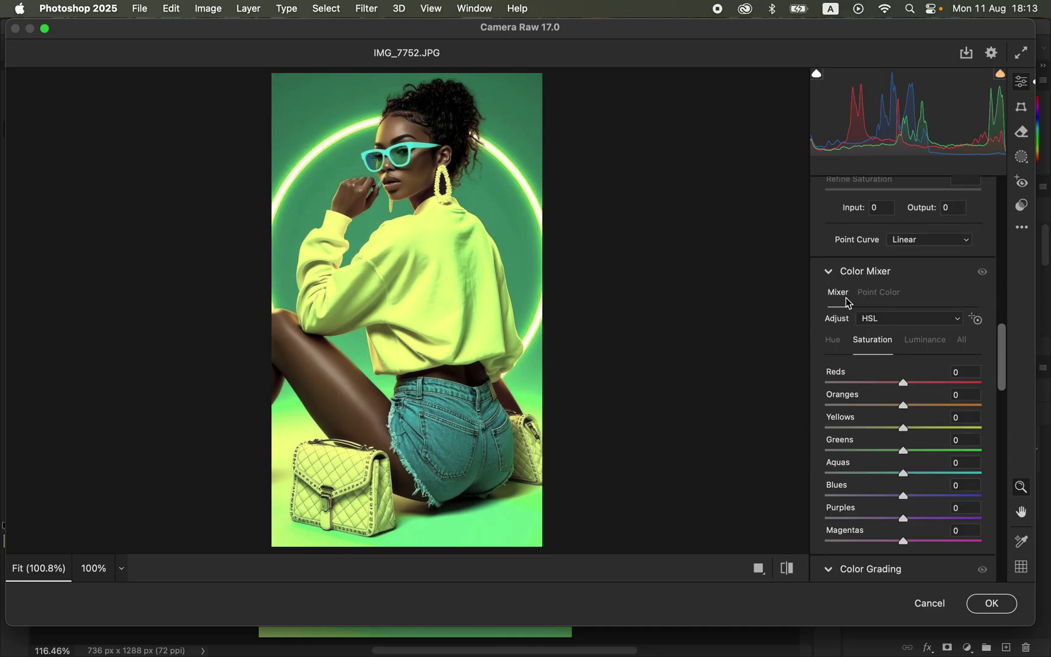
pyautogui.click(881, 294)
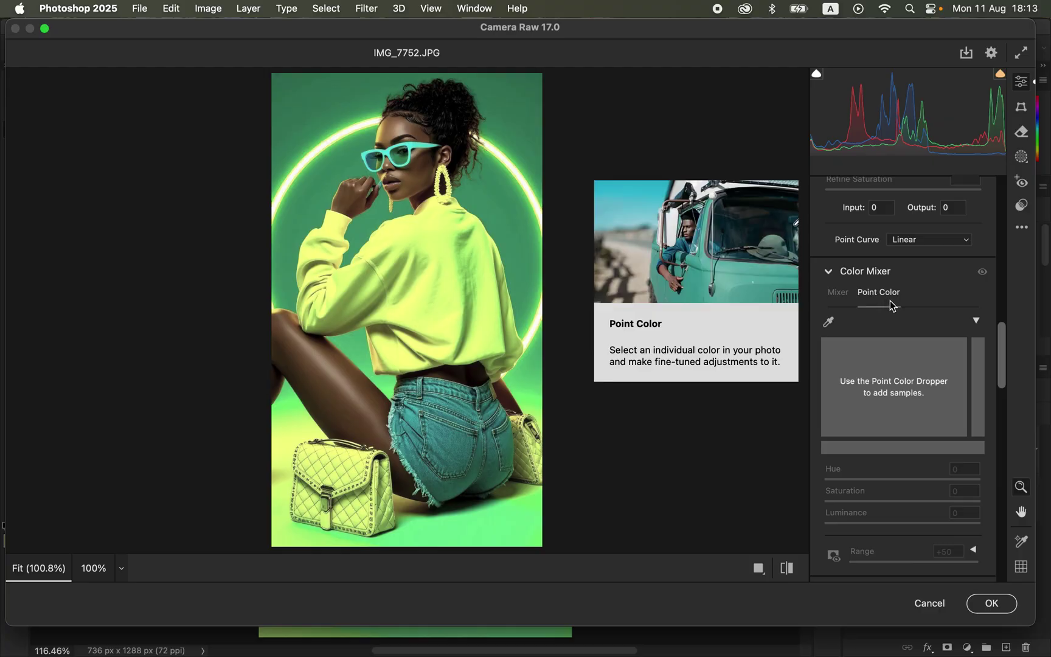
pyautogui.click(846, 296)
pyautogui.click(878, 296)
pyautogui.click(841, 296)
pyautogui.click(879, 294)
pyautogui.click(845, 298)
pyautogui.click(882, 296)
pyautogui.click(849, 299)
pyautogui.click(880, 300)
pyautogui.click(838, 297)
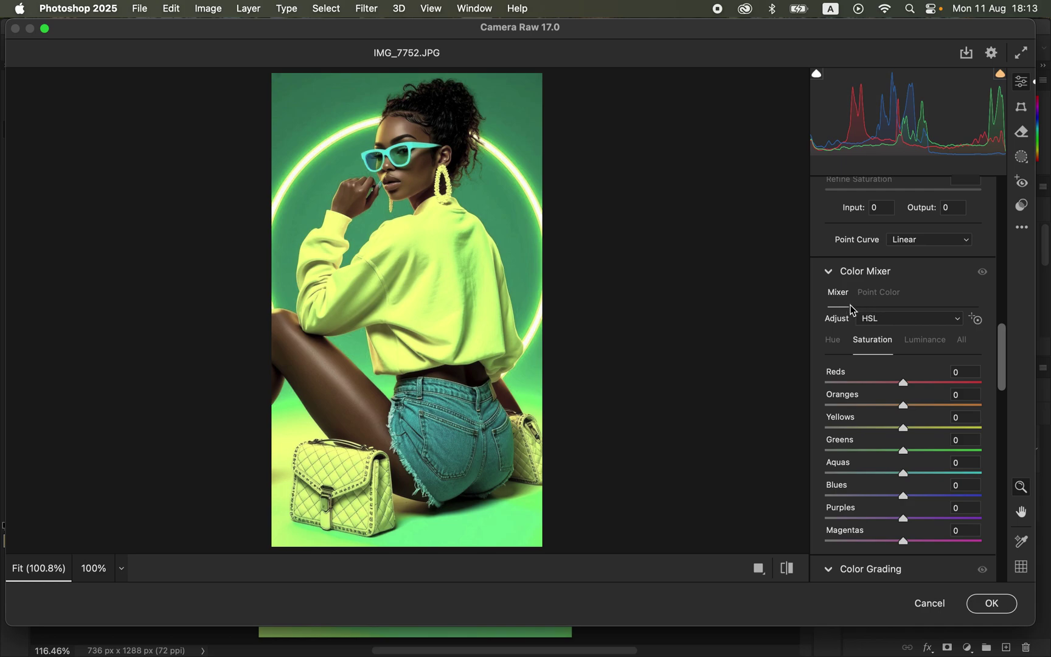
pyautogui.click(876, 297)
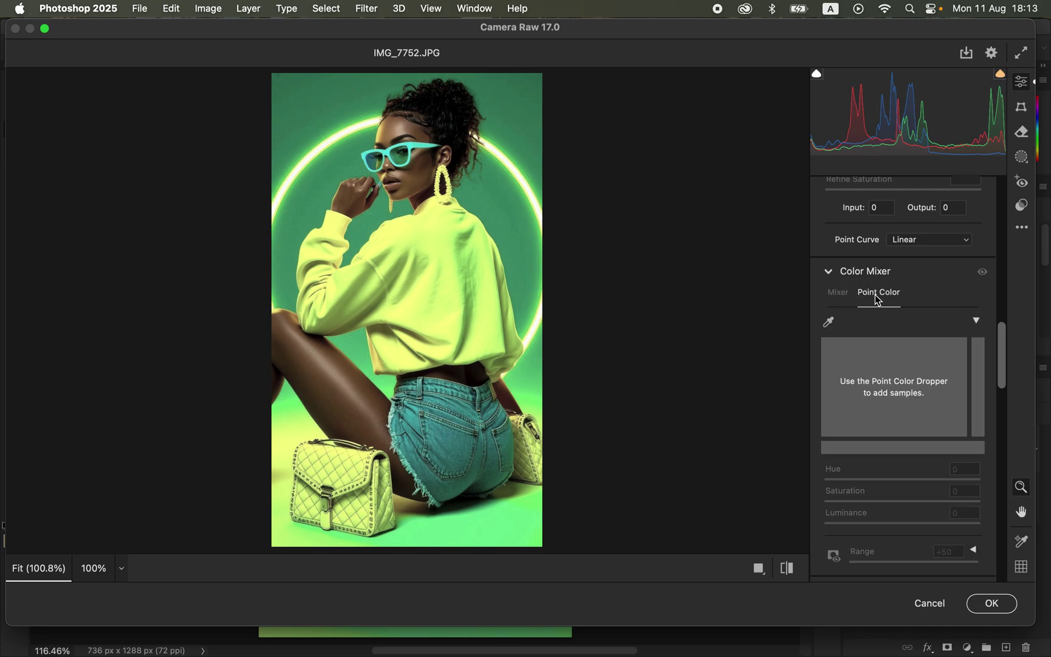
# Sample the sweatshirt's yellow-green as a point color and preview its Range
pyautogui.click(829, 326)
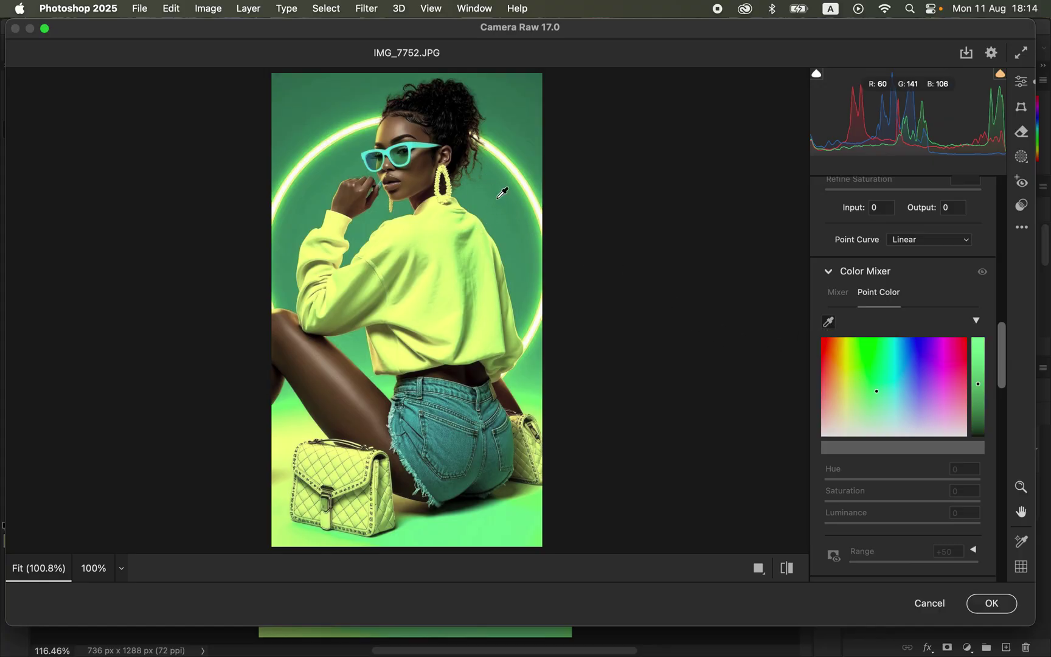
pyautogui.click(445, 267)
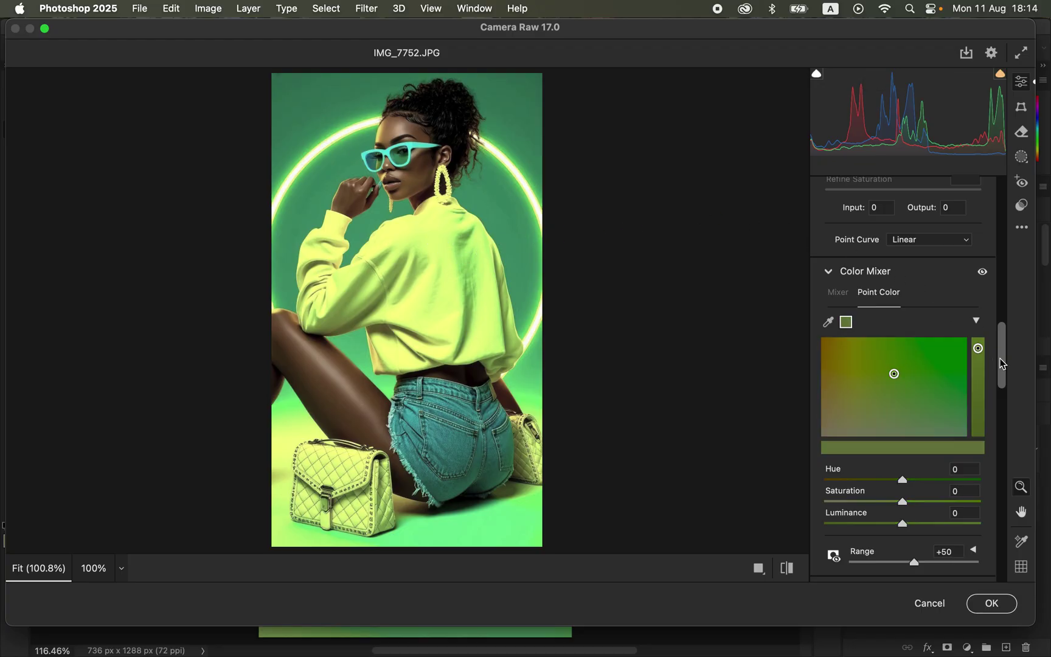
pyautogui.scroll(-3, 1006, 386)
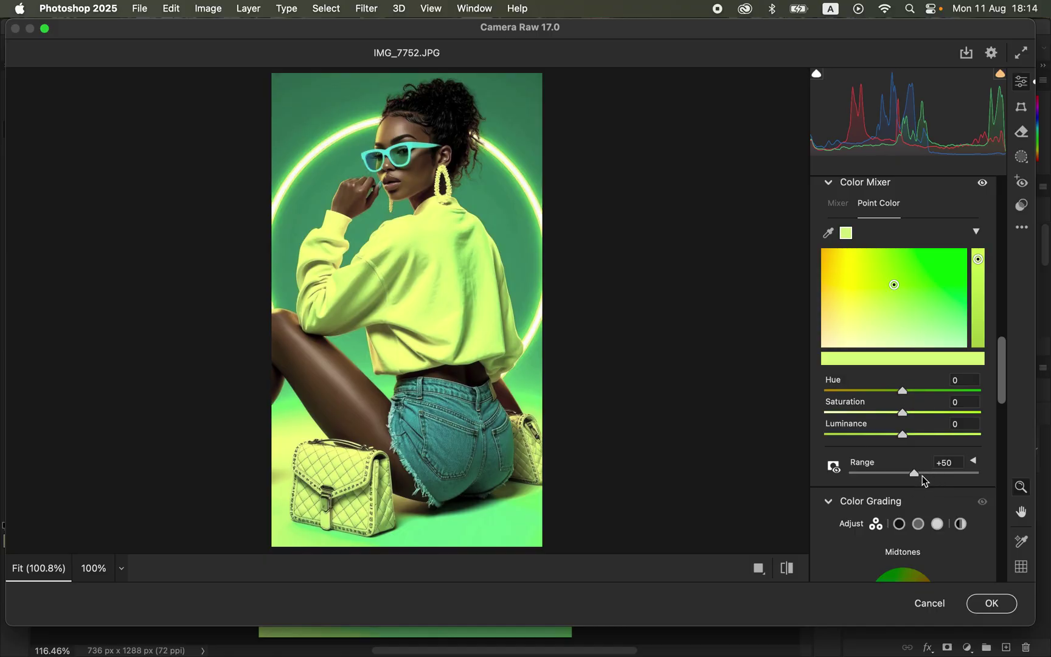
pyautogui.moveTo(917, 473); pyautogui.dragTo(999, 460)
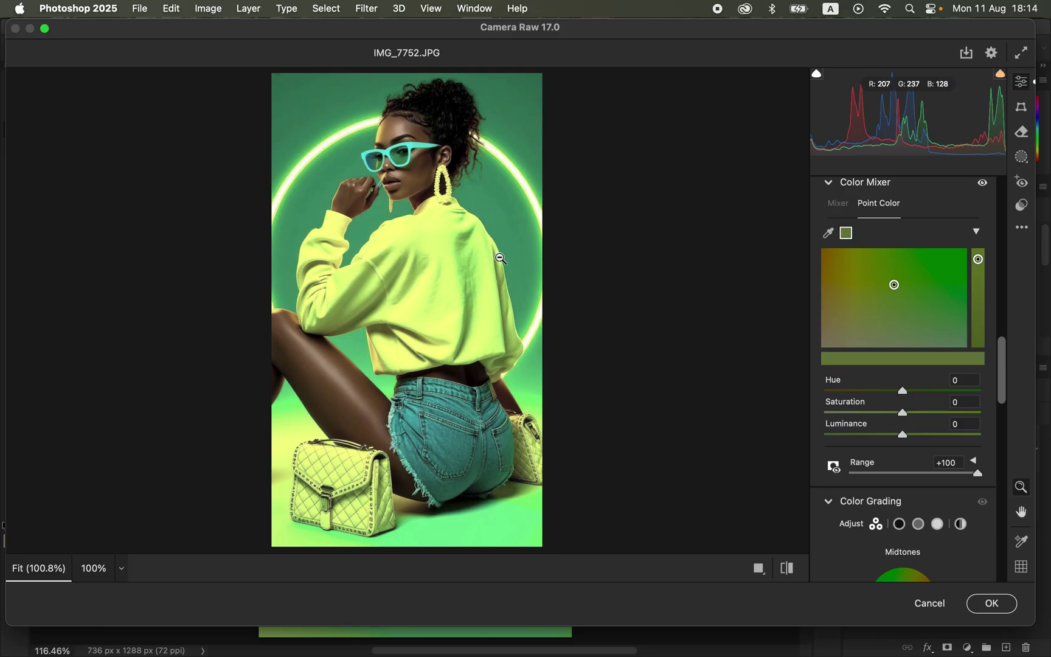
pyautogui.moveTo(950, 473); pyautogui.dragTo(909, 477)
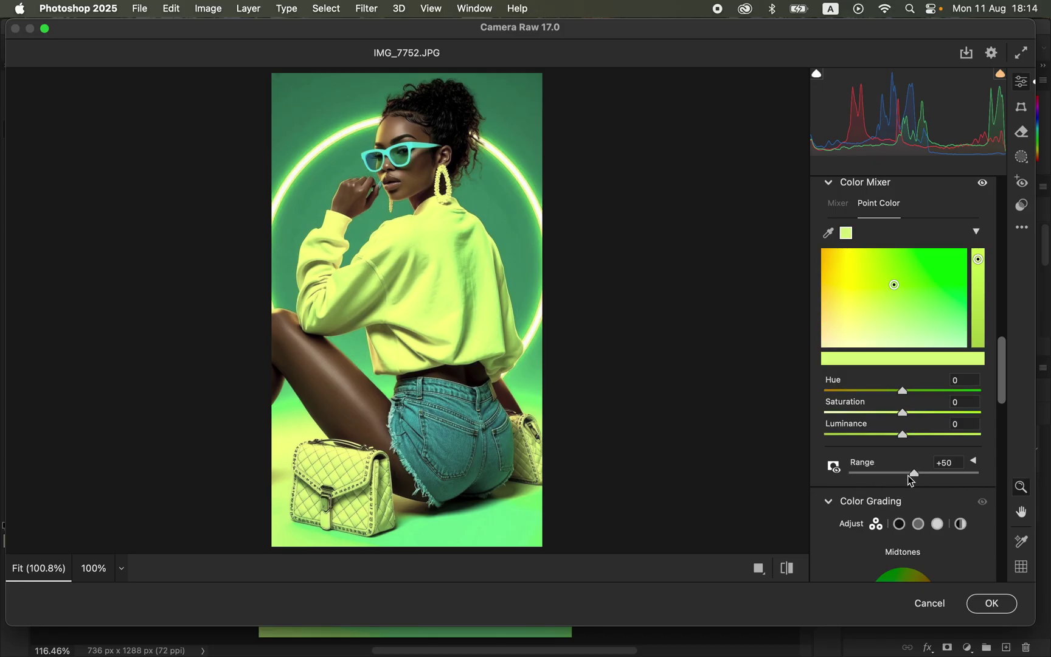
pyautogui.click(920, 474)
# Set the yellow point color's Saturation to +54 and Range to +62
pyautogui.moveTo(919, 415); pyautogui.dragTo(944, 415)
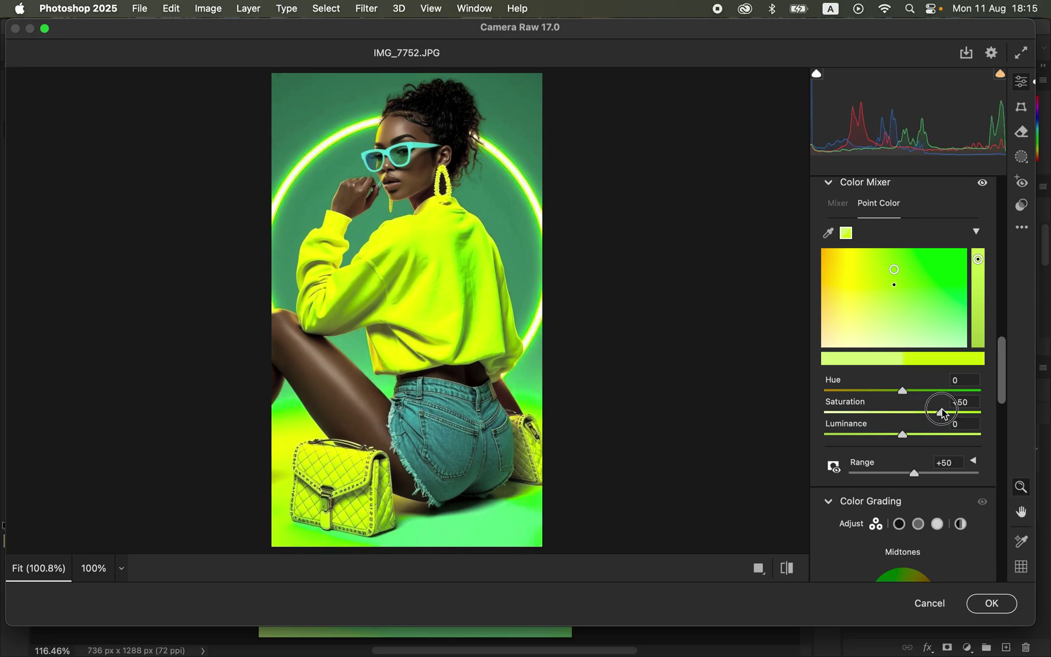
pyautogui.moveTo(945, 414); pyautogui.dragTo(945, 415)
pyautogui.moveTo(945, 415); pyautogui.dragTo(946, 415)
pyautogui.moveTo(923, 474)
pyautogui.mouseDown()
pyautogui.moveTo(971, 474)
pyautogui.moveTo(930, 473)
pyautogui.mouseUp()
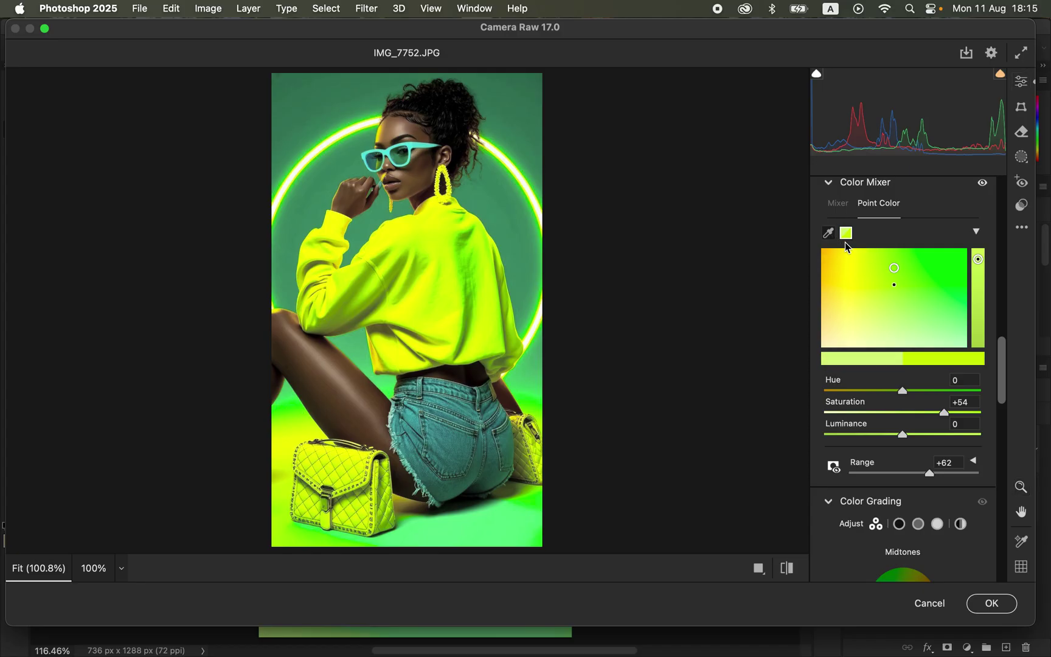
# Sample the green backdrop as a point color and set Saturation +73, Hue +36
pyautogui.click(828, 234)
pyautogui.click(522, 120)
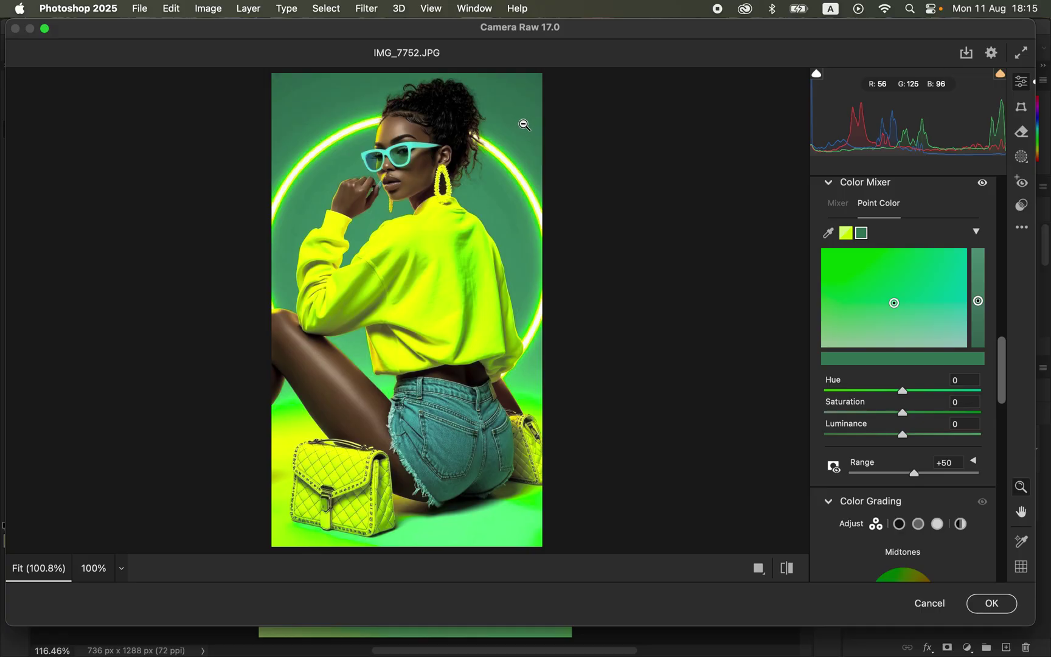
pyautogui.moveTo(914, 413); pyautogui.dragTo(960, 413)
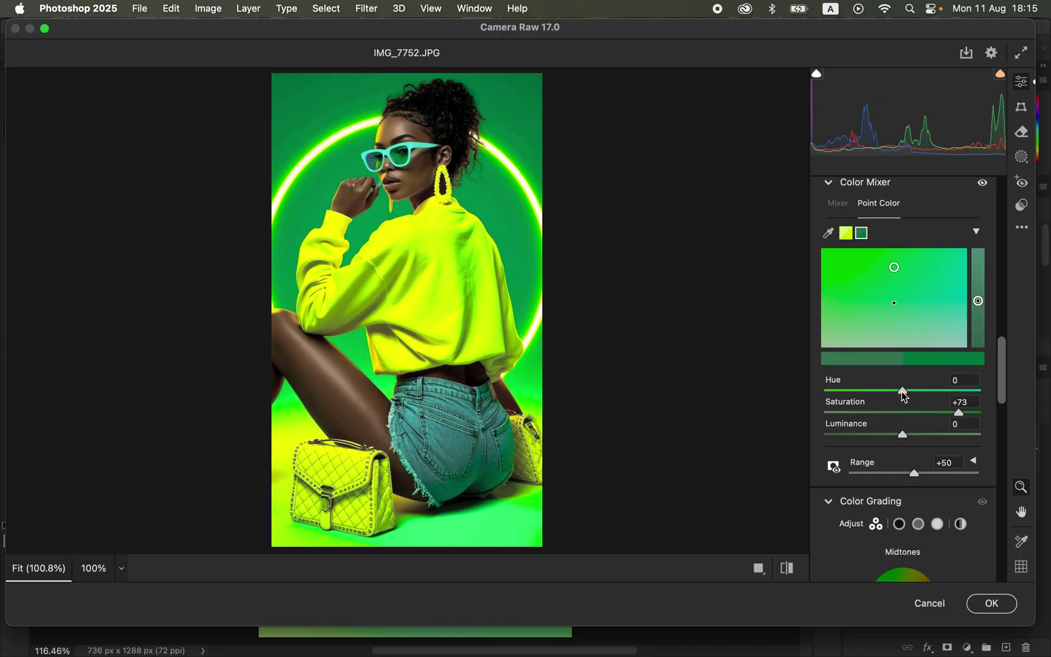
pyautogui.moveTo(907, 394)
pyautogui.mouseDown()
pyautogui.moveTo(940, 385)
pyautogui.moveTo(868, 377)
pyautogui.moveTo(972, 378)
pyautogui.moveTo(835, 375)
pyautogui.moveTo(937, 374)
pyautogui.mouseUp()
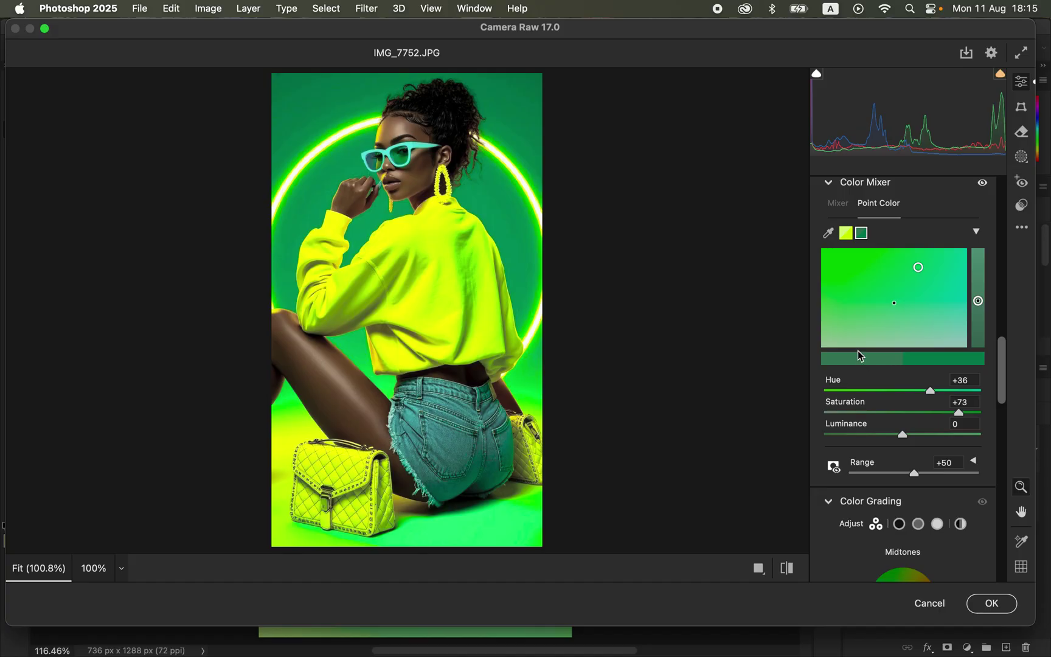
# Sample the teal jeans and cyan glasses as point colors, raising each one's Saturation
pyautogui.click(829, 233)
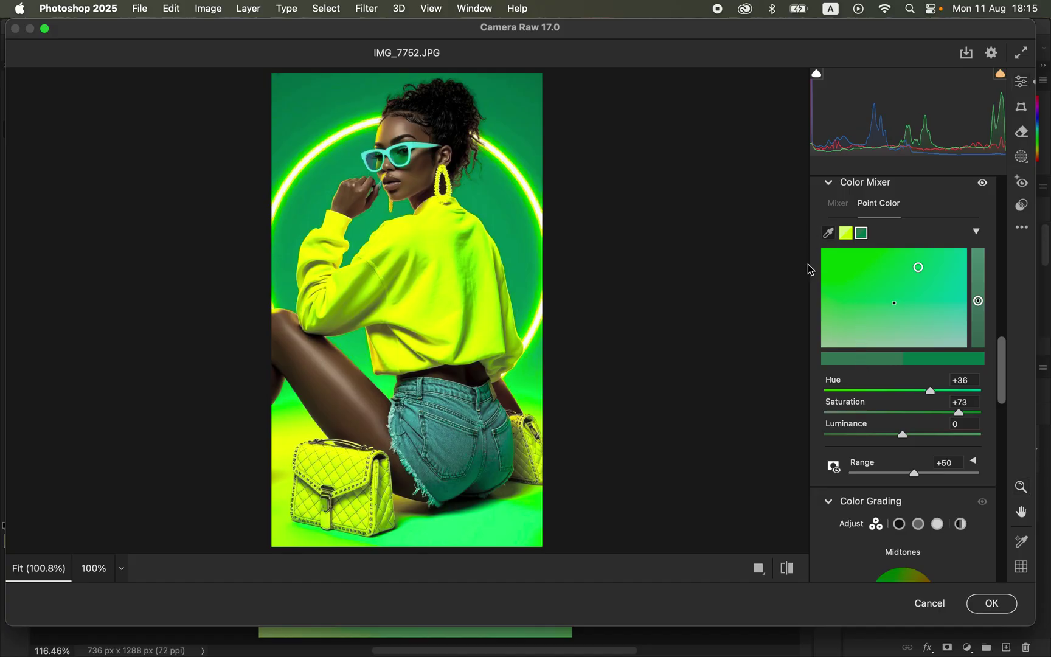
pyautogui.click(460, 445)
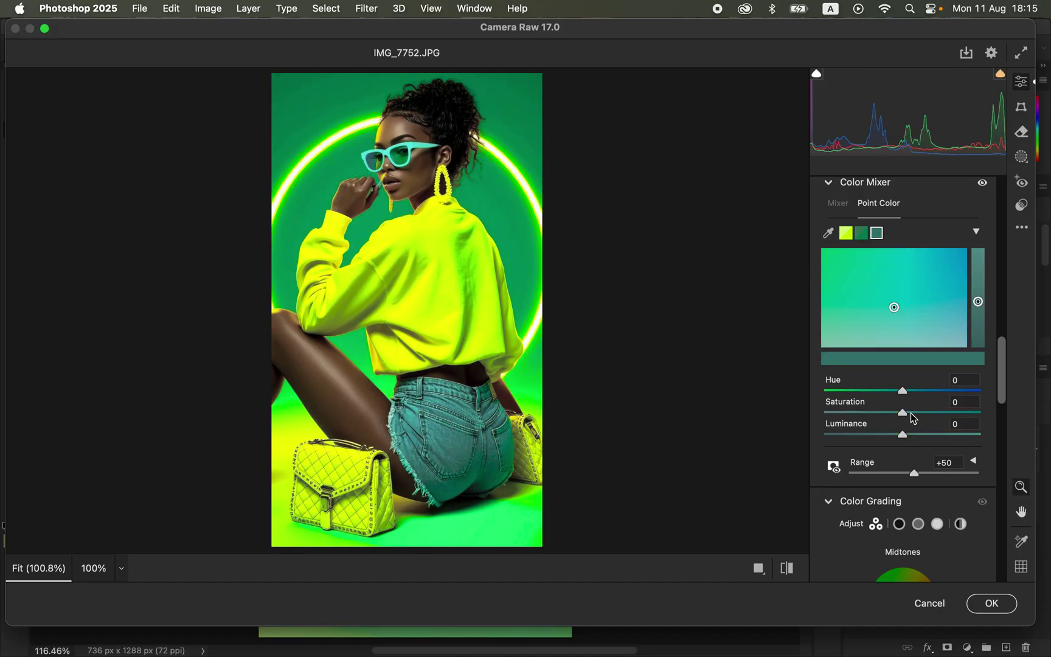
pyautogui.moveTo(918, 418); pyautogui.dragTo(959, 413)
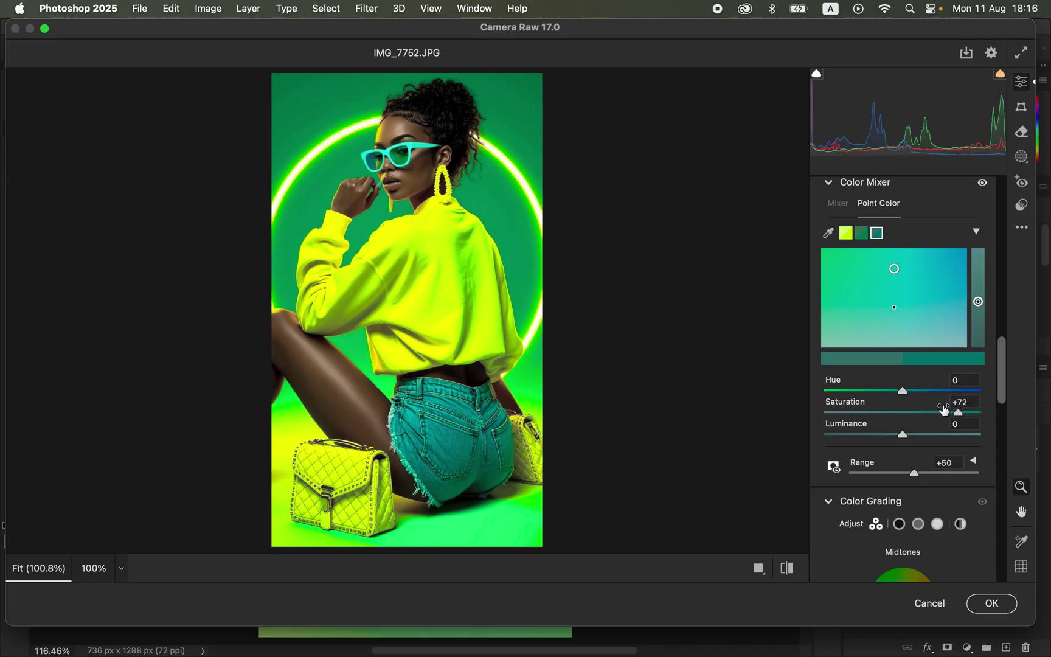
pyautogui.click(829, 233)
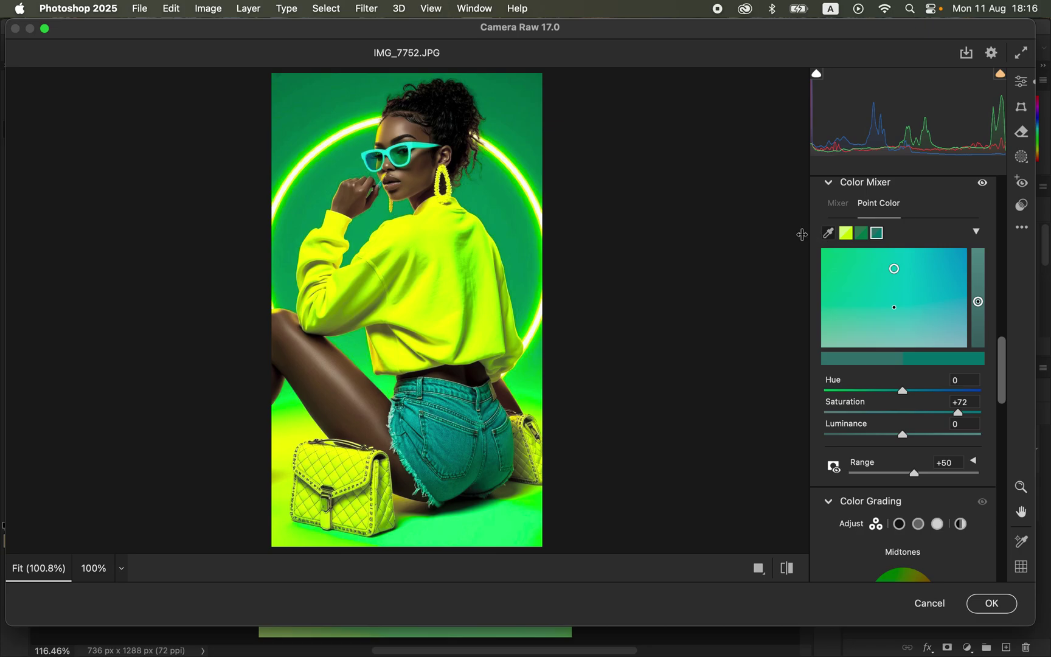
pyautogui.click(416, 146)
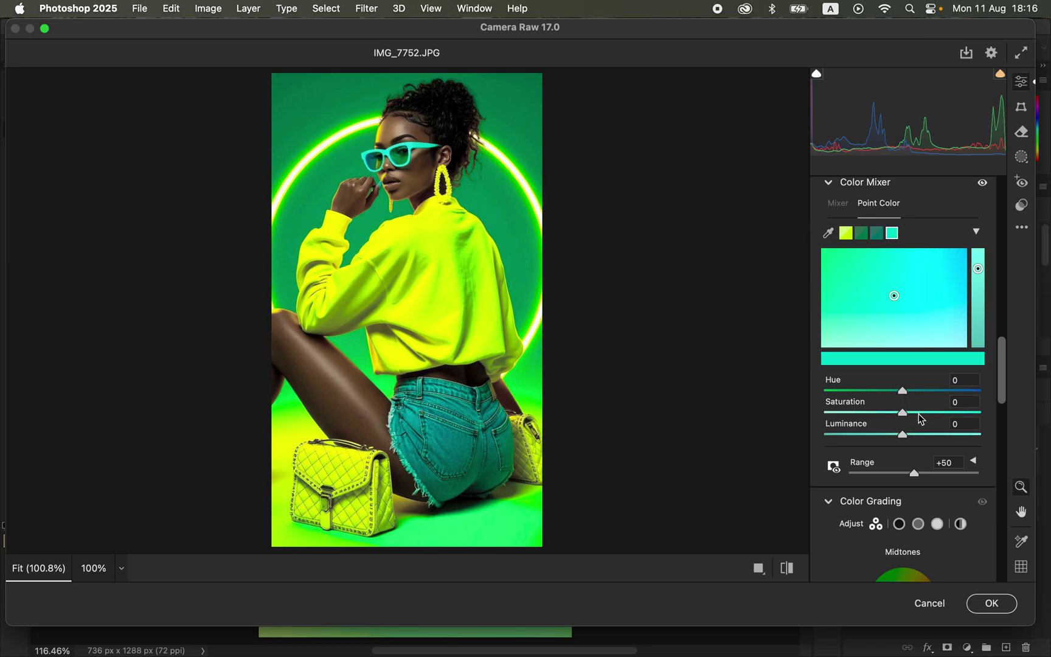
pyautogui.moveTo(919, 415)
pyautogui.mouseDown()
pyautogui.moveTo(950, 406)
pyautogui.moveTo(935, 405)
pyautogui.mouseUp()
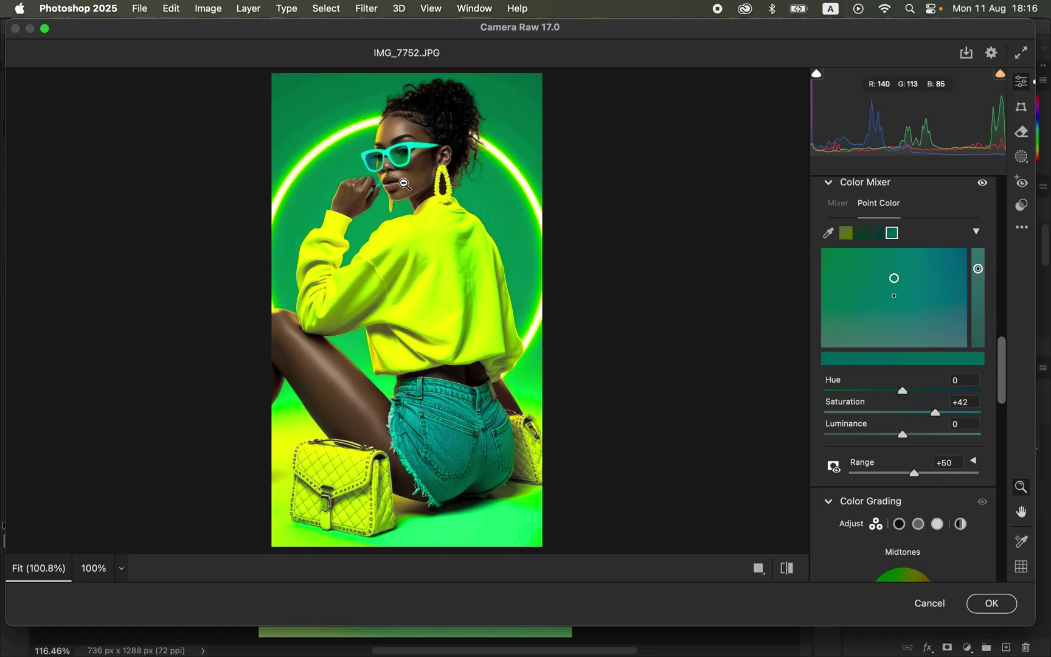
# Sample the skin tone as a point color, setting Hue -24 and Saturation +30
pyautogui.click(831, 234)
pyautogui.click(418, 178)
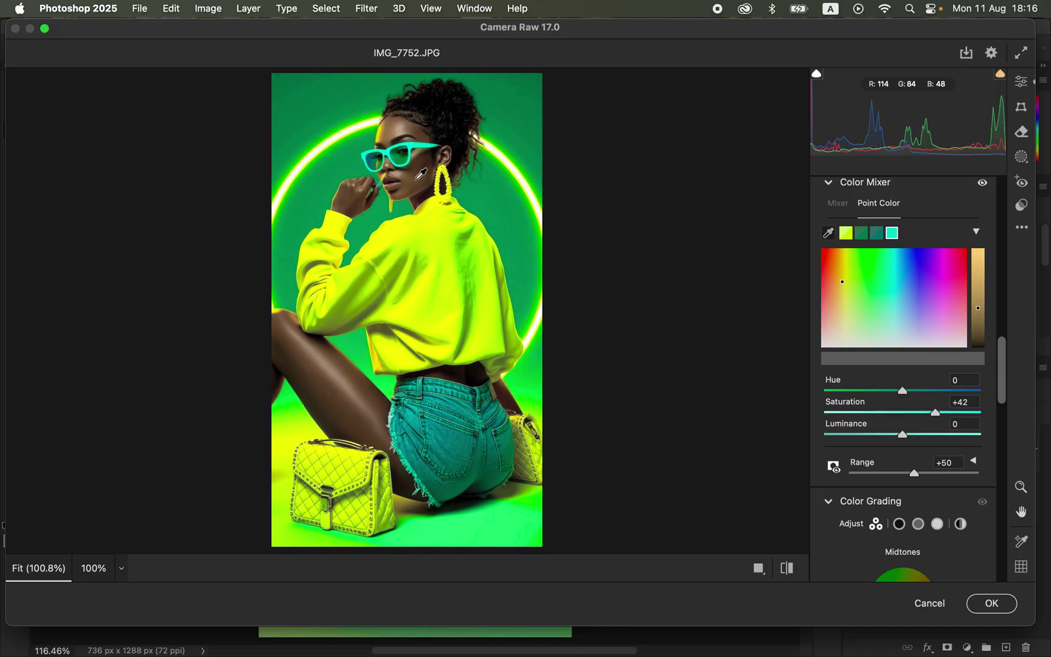
pyautogui.moveTo(912, 412); pyautogui.dragTo(974, 414)
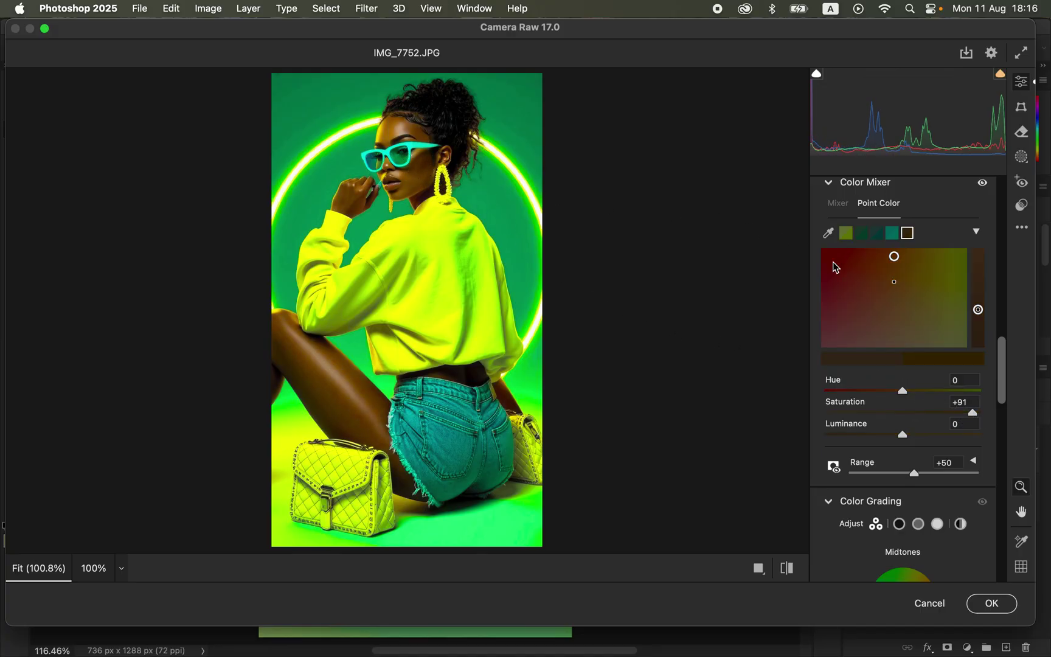
pyautogui.moveTo(944, 413)
pyautogui.mouseDown()
pyautogui.moveTo(919, 418)
pyautogui.moveTo(937, 412)
pyautogui.moveTo(888, 396)
pyautogui.mouseUp()
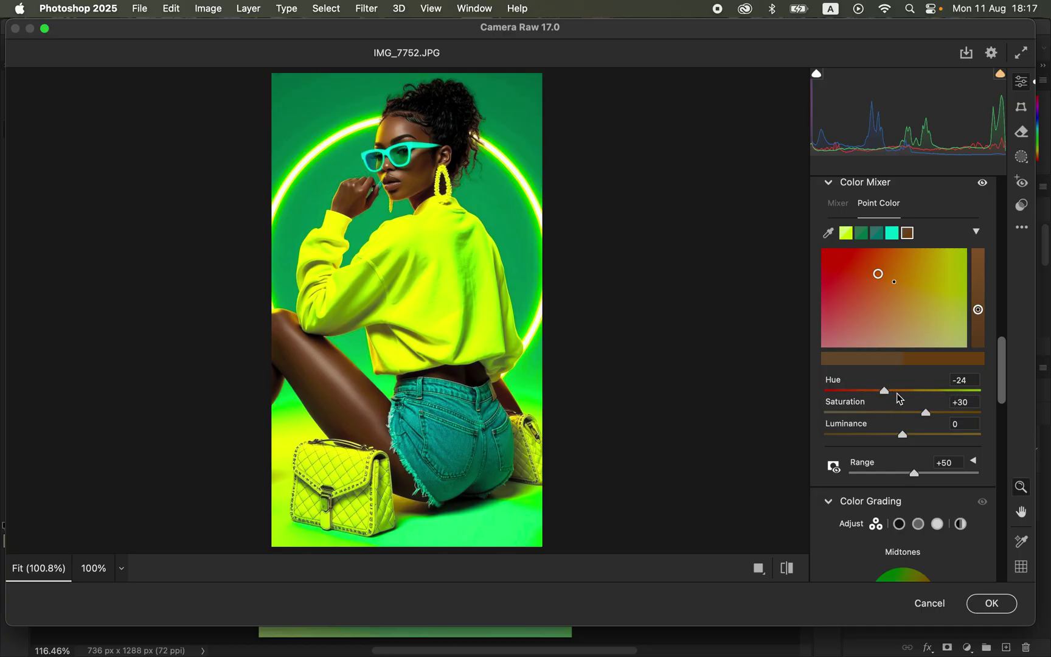
pyautogui.click(840, 204)
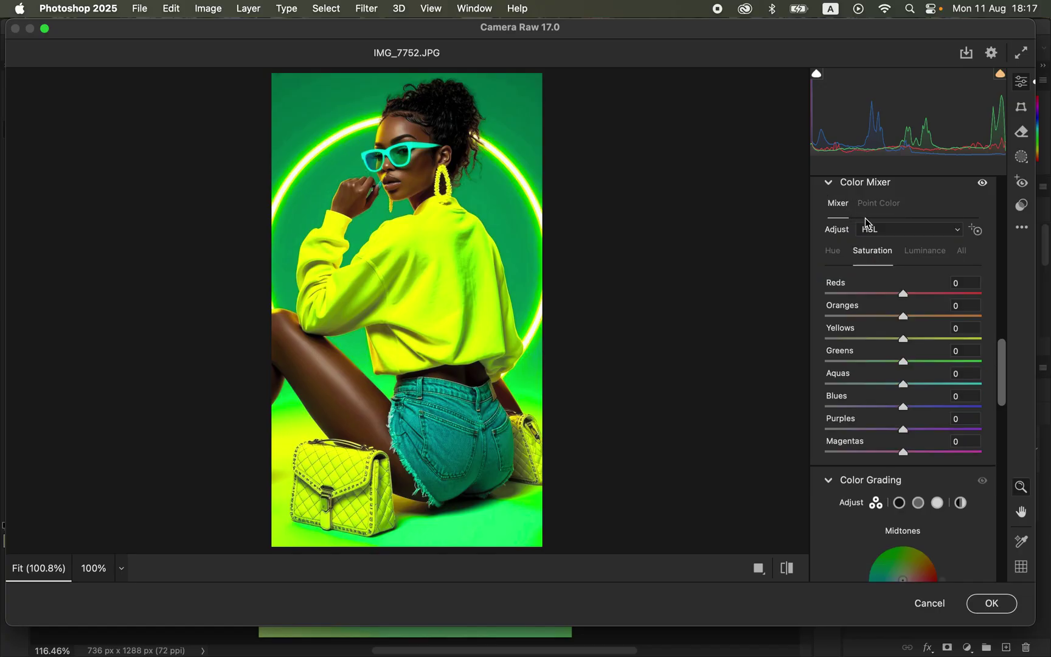
# Brighten Oranges to +10 in the HSL Mixer's Luminance view
pyautogui.click(833, 253)
pyautogui.click(874, 252)
pyautogui.click(935, 251)
pyautogui.click(839, 258)
pyautogui.click(876, 255)
pyautogui.click(929, 251)
pyautogui.click(838, 258)
pyautogui.click(884, 258)
pyautogui.click(929, 254)
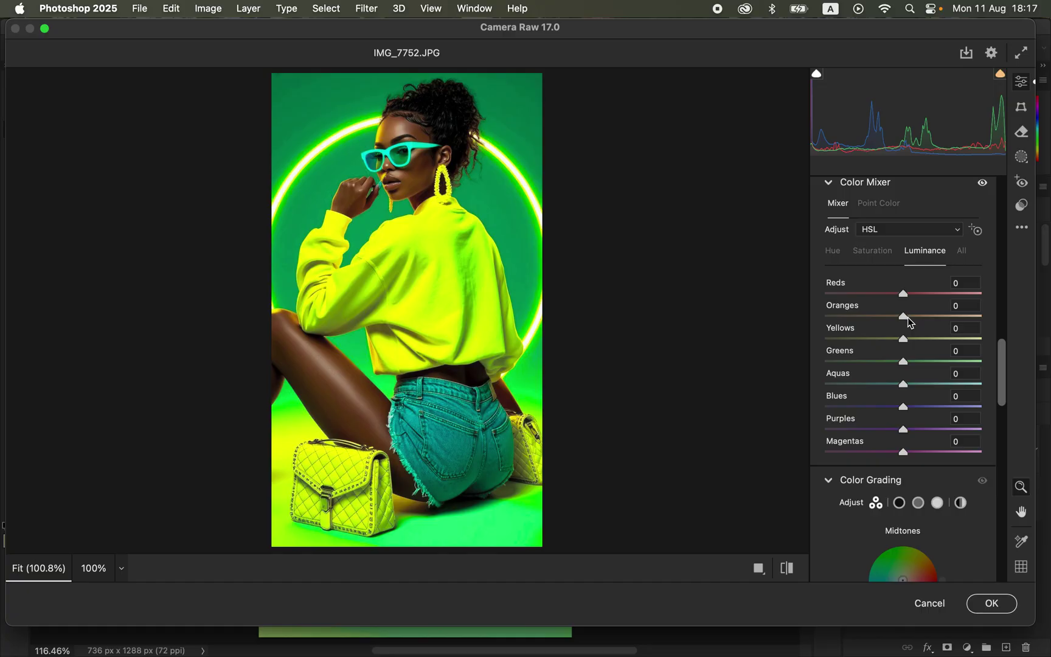
pyautogui.moveTo(909, 317)
pyautogui.mouseDown()
pyautogui.moveTo(941, 316)
pyautogui.moveTo(894, 316)
pyautogui.moveTo(963, 317)
pyautogui.moveTo(899, 317)
pyautogui.moveTo(959, 316)
pyautogui.moveTo(912, 323)
pyautogui.mouseUp()
# Try changing Greens saturation, then reset it to 0
pyautogui.click(871, 255)
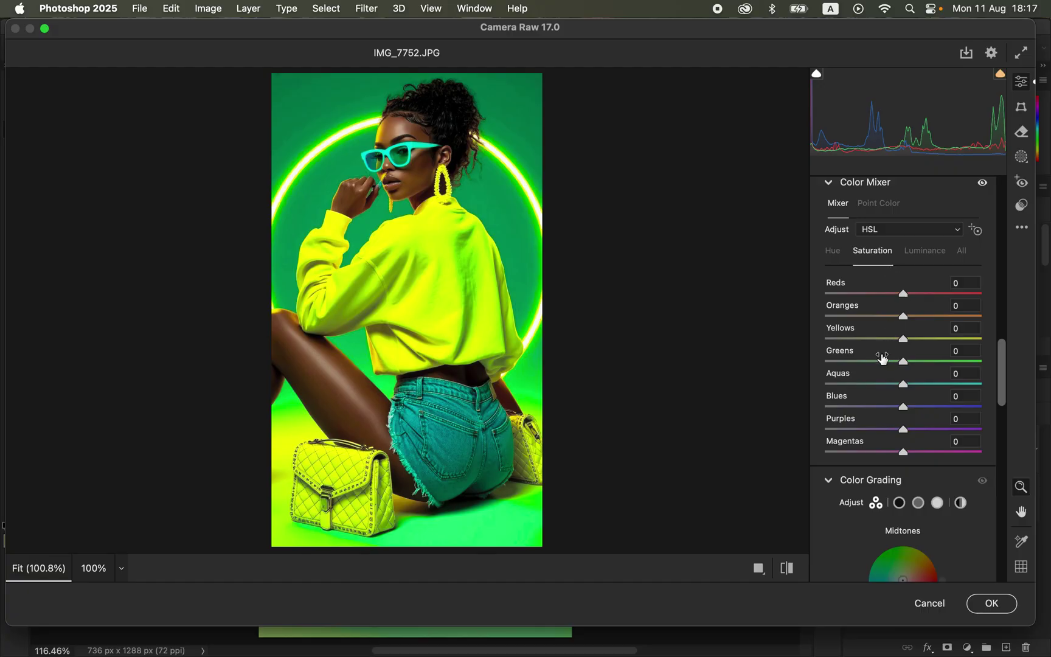
pyautogui.moveTo(890, 366)
pyautogui.mouseDown()
pyautogui.moveTo(863, 361)
pyautogui.moveTo(905, 362)
pyautogui.mouseUp()
pyautogui.doubleClick(904, 362)
# Apply the Camera Raw grade as a smart filter and select its filter mask
pyautogui.click(992, 604)
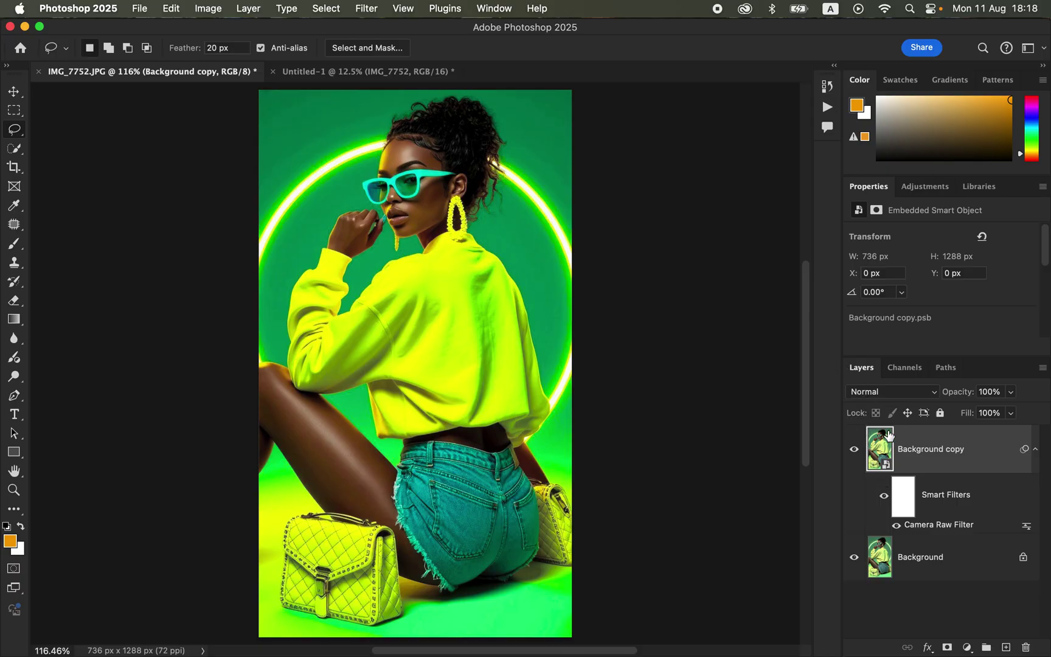
pyautogui.click(905, 499)
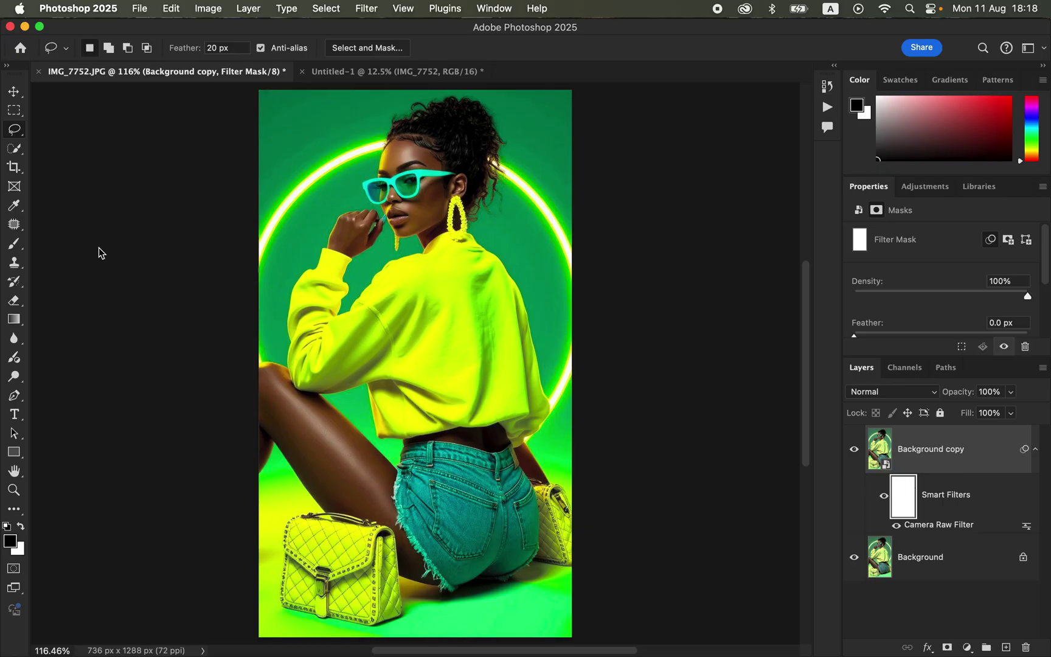
pyautogui.press('BackSpace')
pyautogui.click(526, 244)
# Paint on the filter mask with a soft round brush, then undo it
pyautogui.click(15, 247)
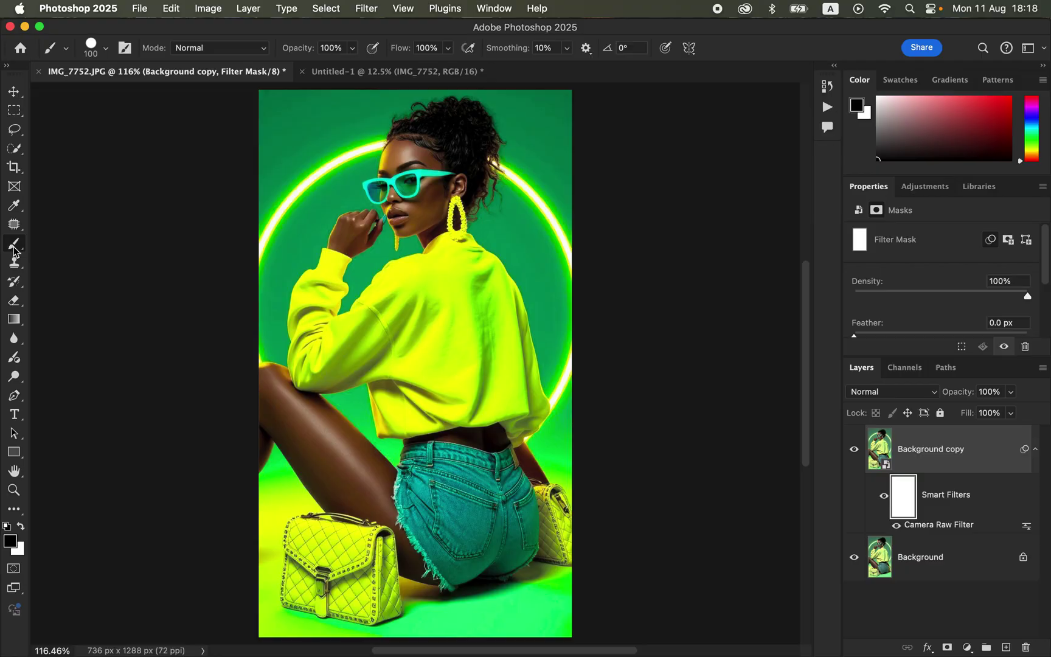
pyautogui.click(105, 49)
pyautogui.click(100, 227)
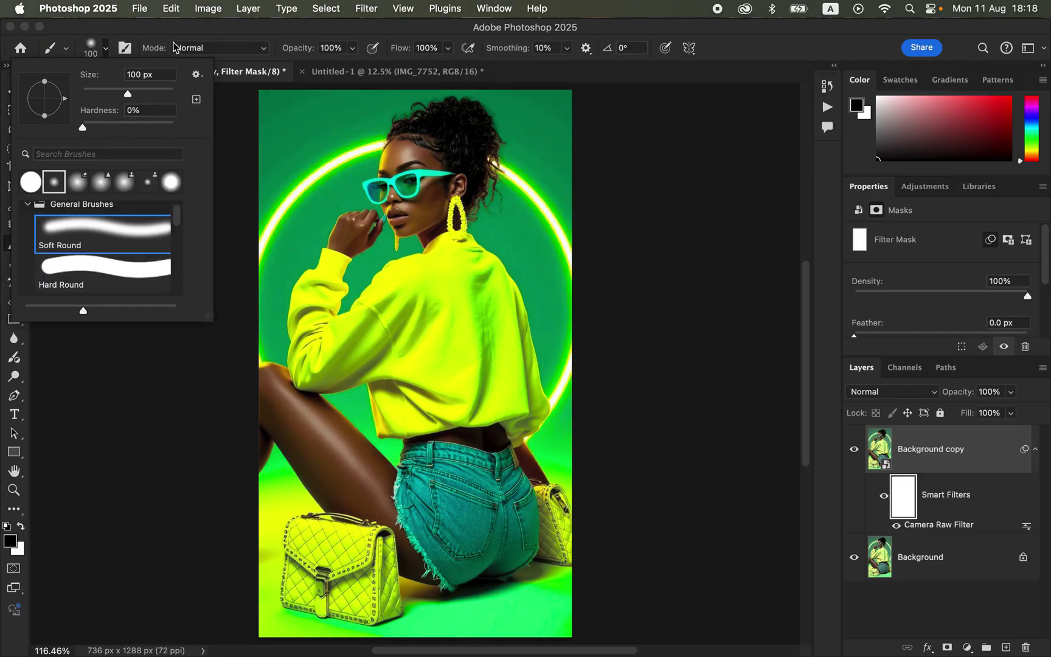
pyautogui.click(398, 27)
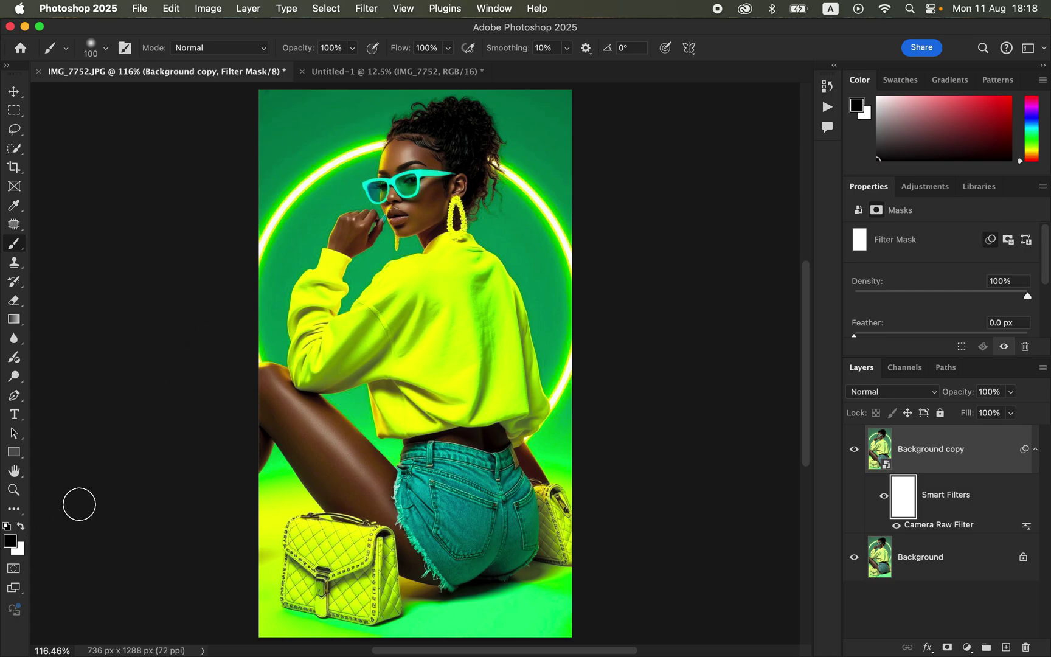
pyautogui.click(21, 527)
pyautogui.click(20, 527)
pyautogui.press('x')
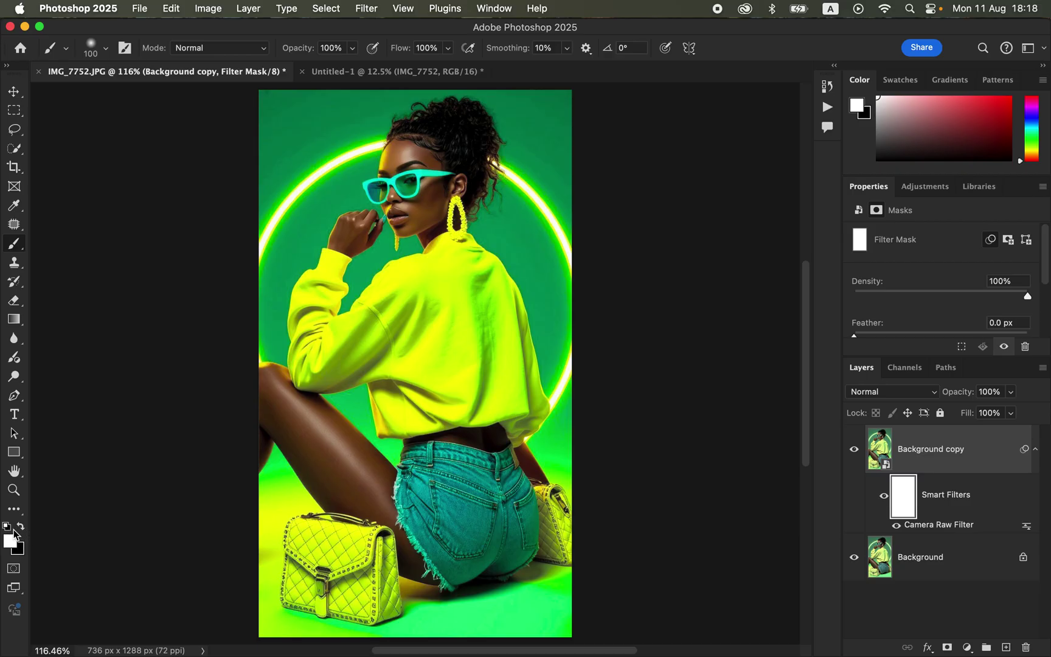
pyautogui.click(22, 529)
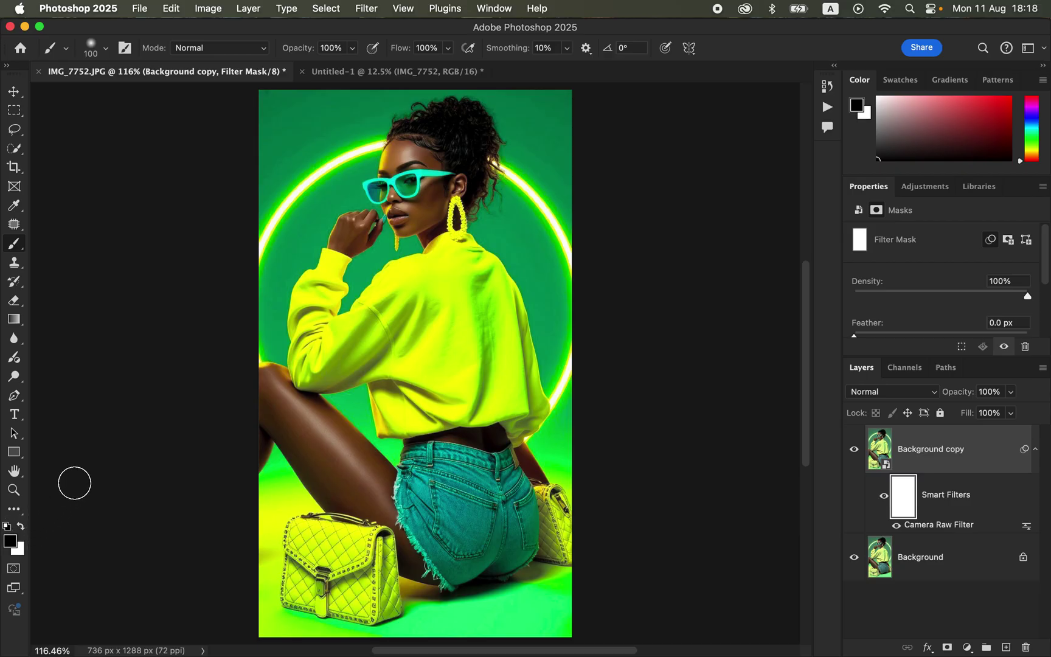
pyautogui.moveTo(521, 153)
pyautogui.mouseDown()
pyautogui.moveTo(519, 165)
pyautogui.moveTo(533, 212)
pyautogui.moveTo(538, 141)
pyautogui.moveTo(540, 176)
pyautogui.mouseUp()
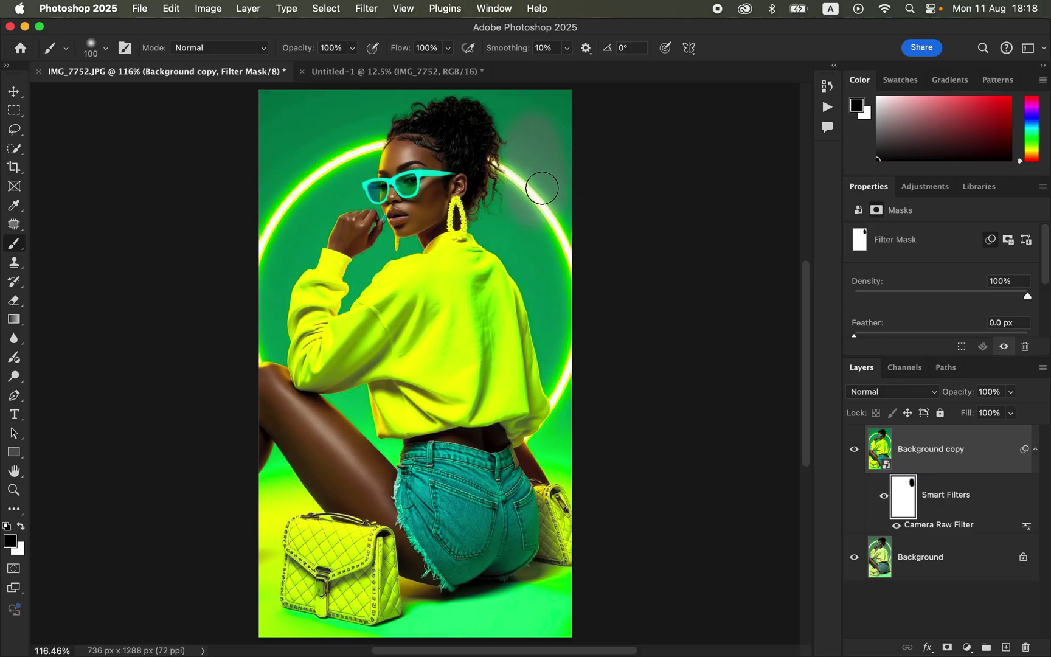
pyautogui.press('super+z')
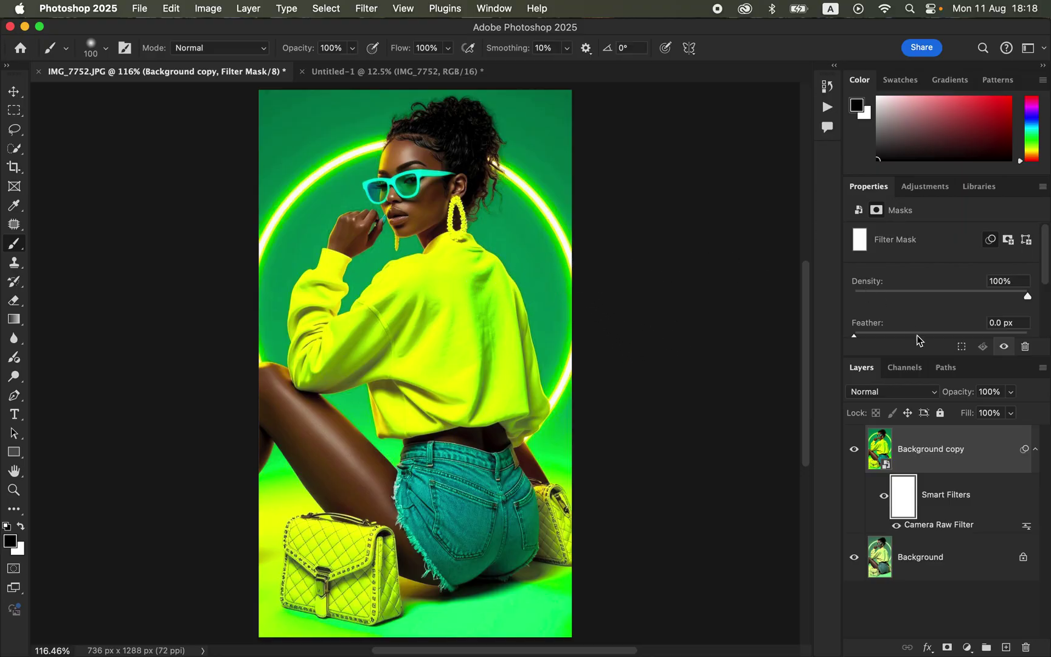
pyautogui.click(967, 648)
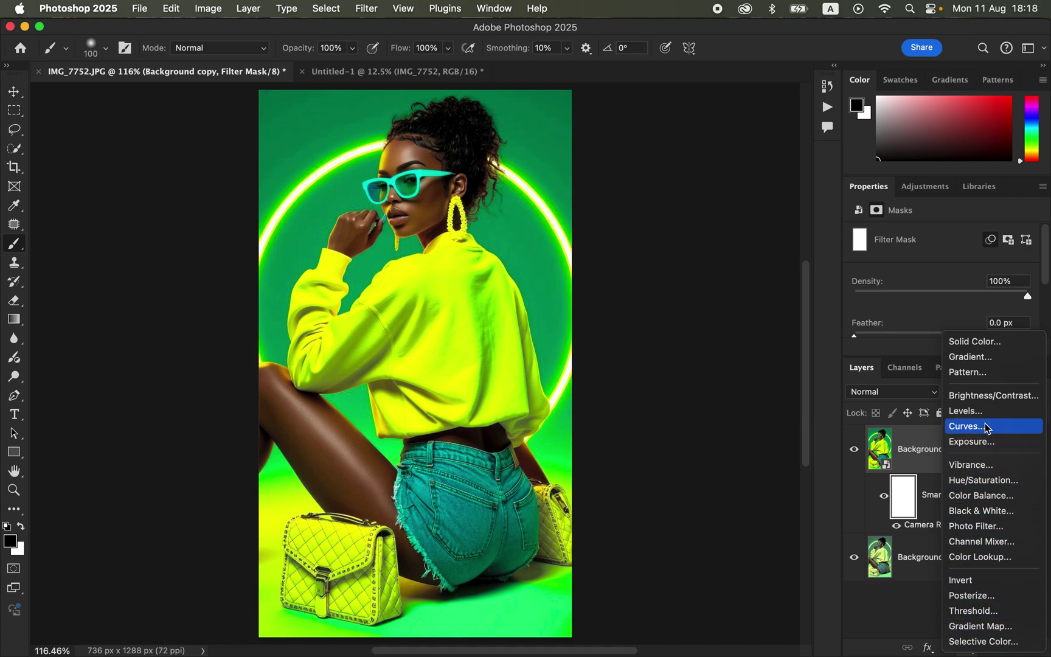
# Add a Levels adjustment with the black input at 6 and the white input at 242
pyautogui.press('Escape')
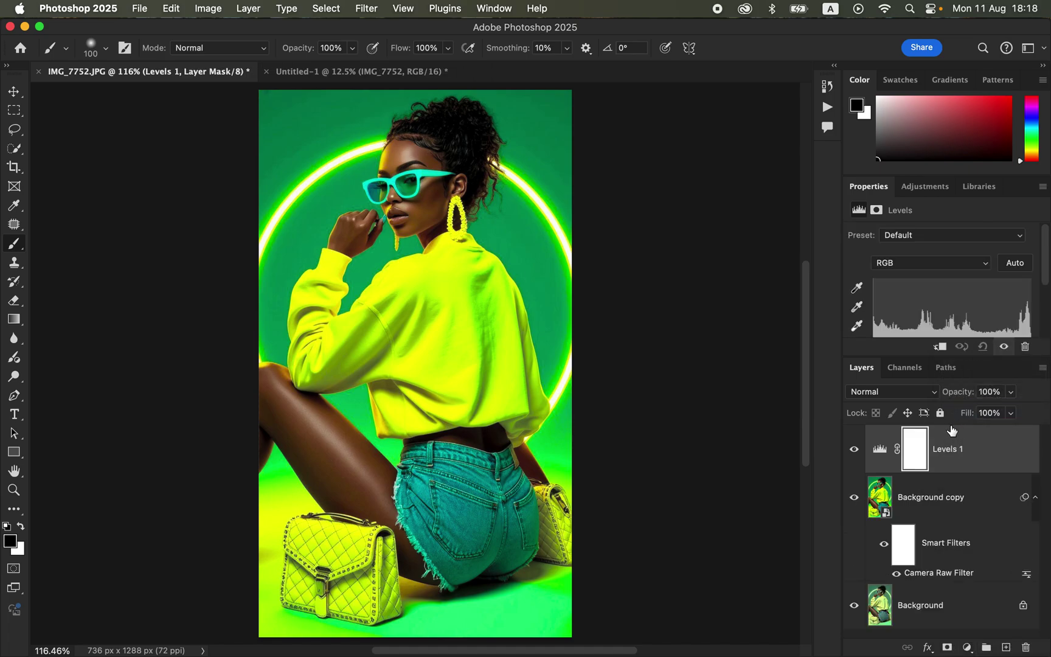
pyautogui.moveTo(1045, 278); pyautogui.dragTo(1048, 294)
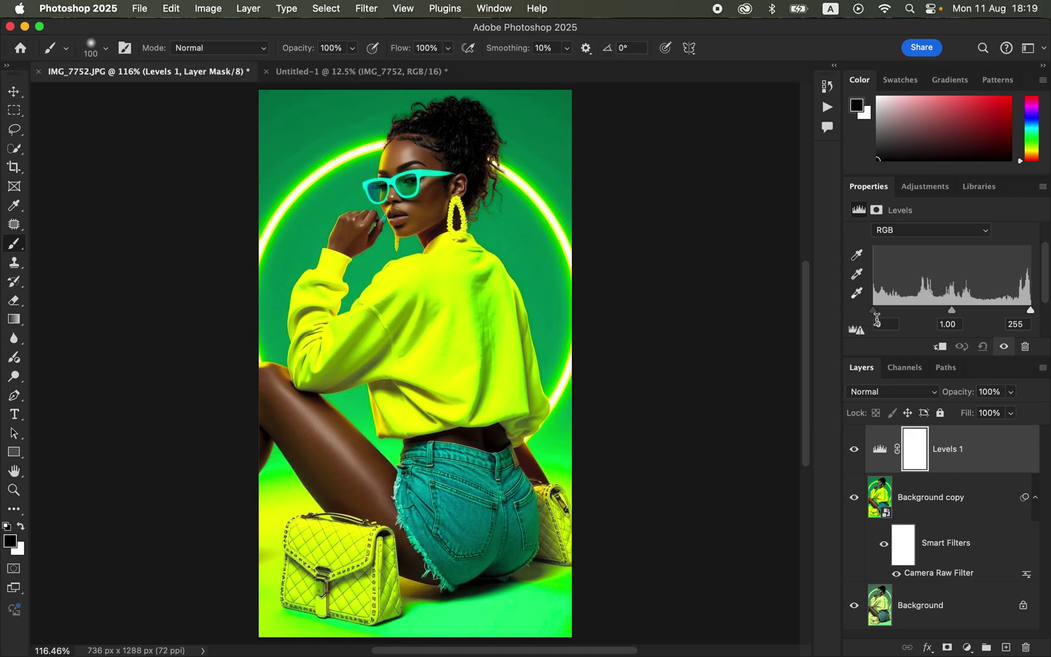
pyautogui.moveTo(875, 312); pyautogui.dragTo(882, 315)
pyautogui.moveTo(1035, 312); pyautogui.dragTo(1022, 312)
# Toggle the Levels layer's visibility to compare before and after, leaving it on
pyautogui.click(855, 450)
pyautogui.click(855, 450)
pyautogui.click(855, 451)
pyautogui.click(855, 453)
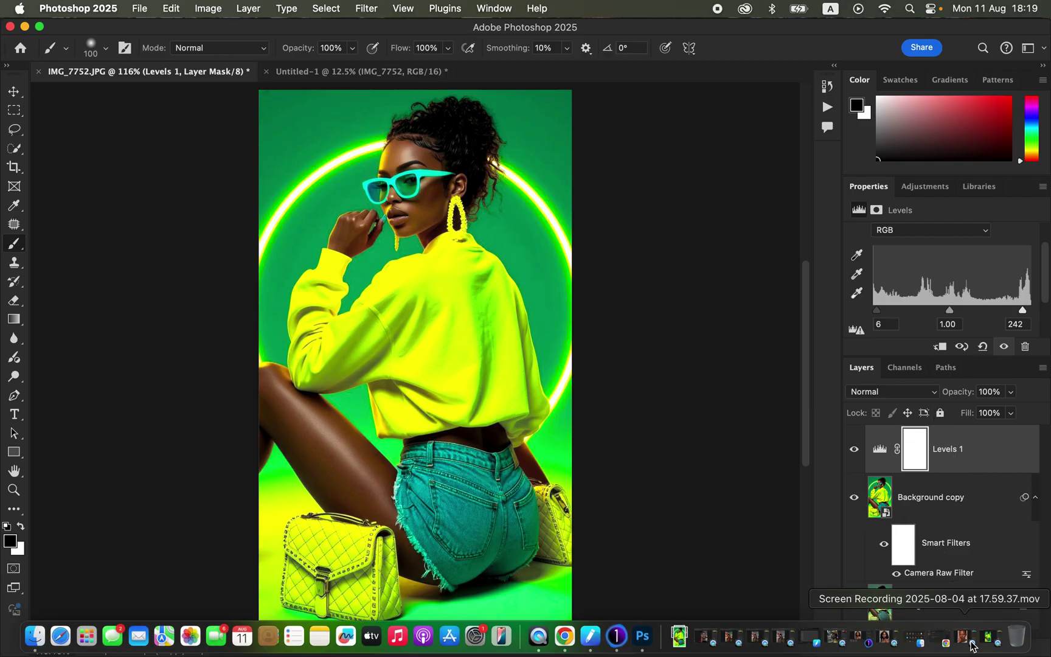
pyautogui.click(967, 647)
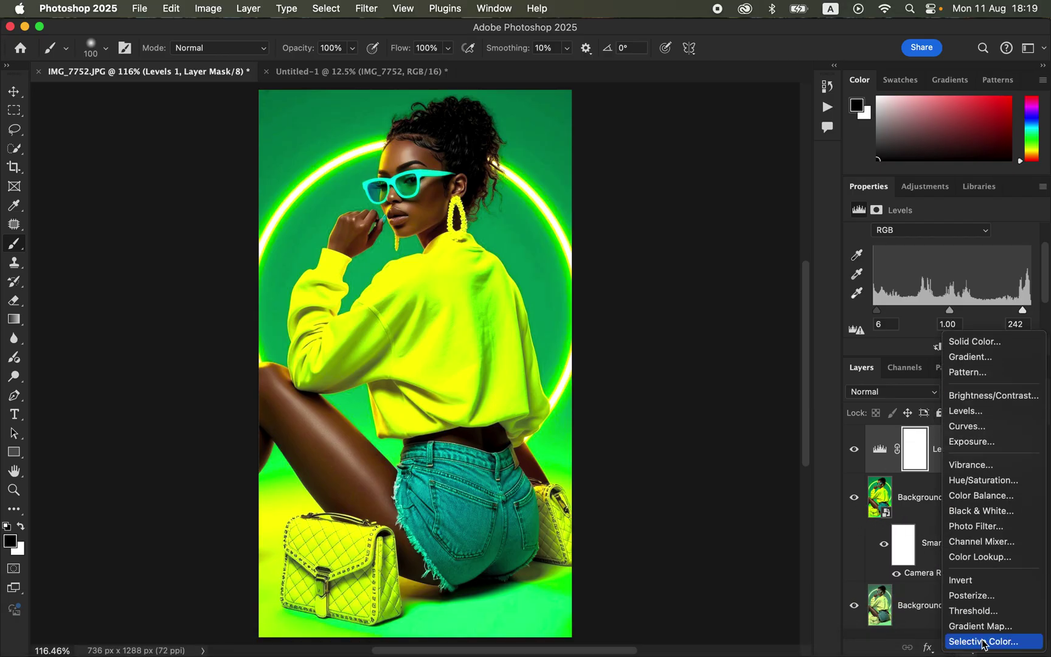
# Add a Selective Color adjustment and set Yellow to +4 for the Reds
pyautogui.click(974, 647)
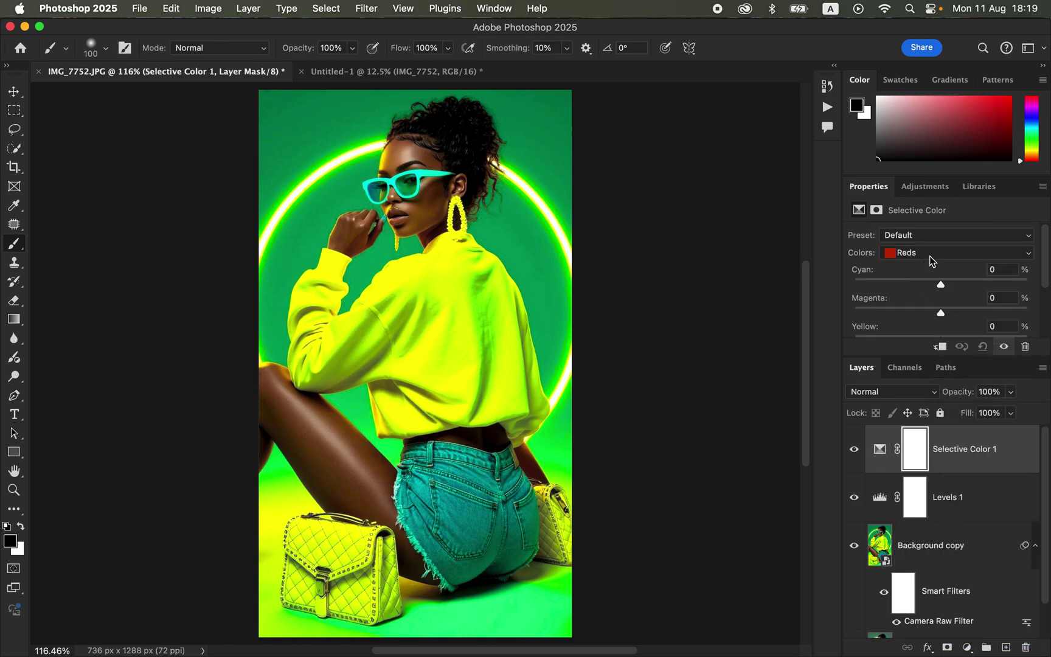
pyautogui.click(929, 256)
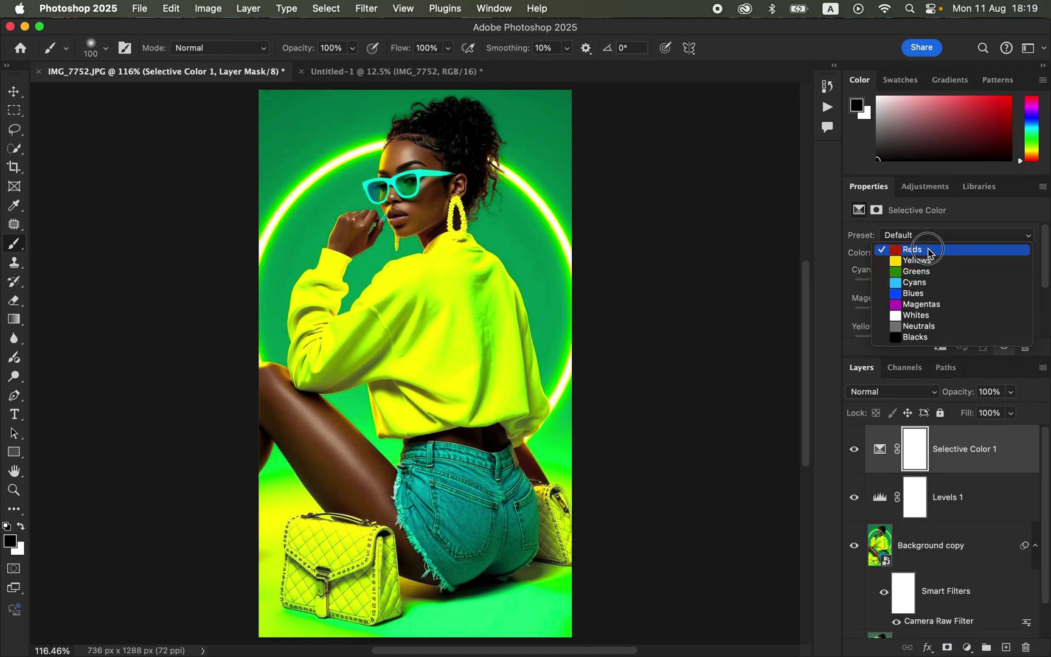
pyautogui.click(931, 250)
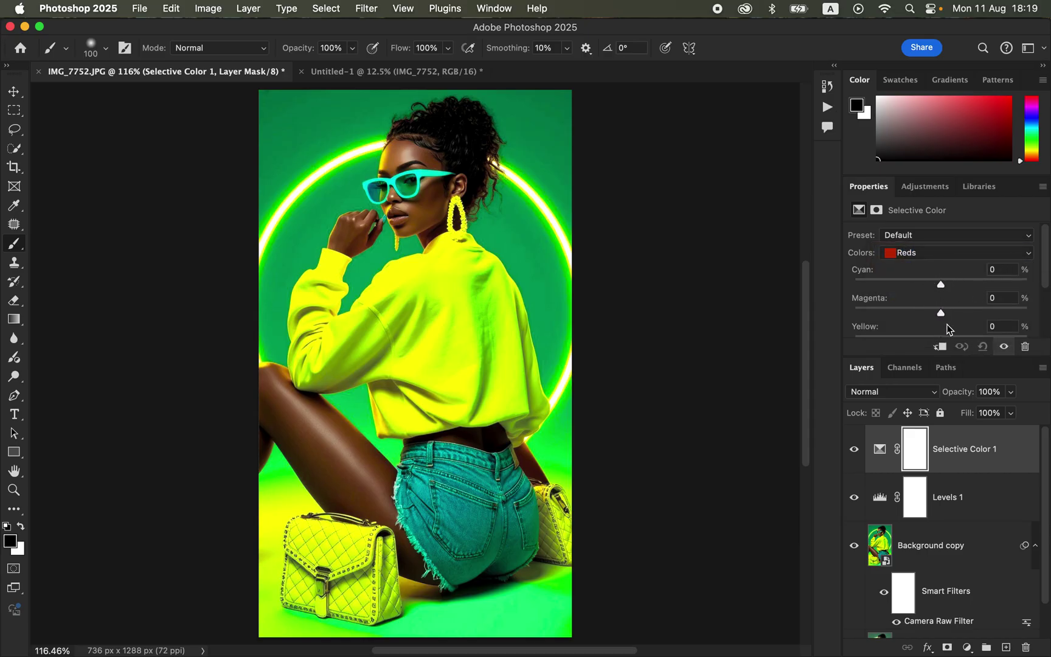
pyautogui.scroll(-2, 1046, 262)
pyautogui.moveTo(943, 318)
pyautogui.mouseDown()
pyautogui.moveTo(963, 320)
pyautogui.moveTo(946, 315)
pyautogui.mouseUp()
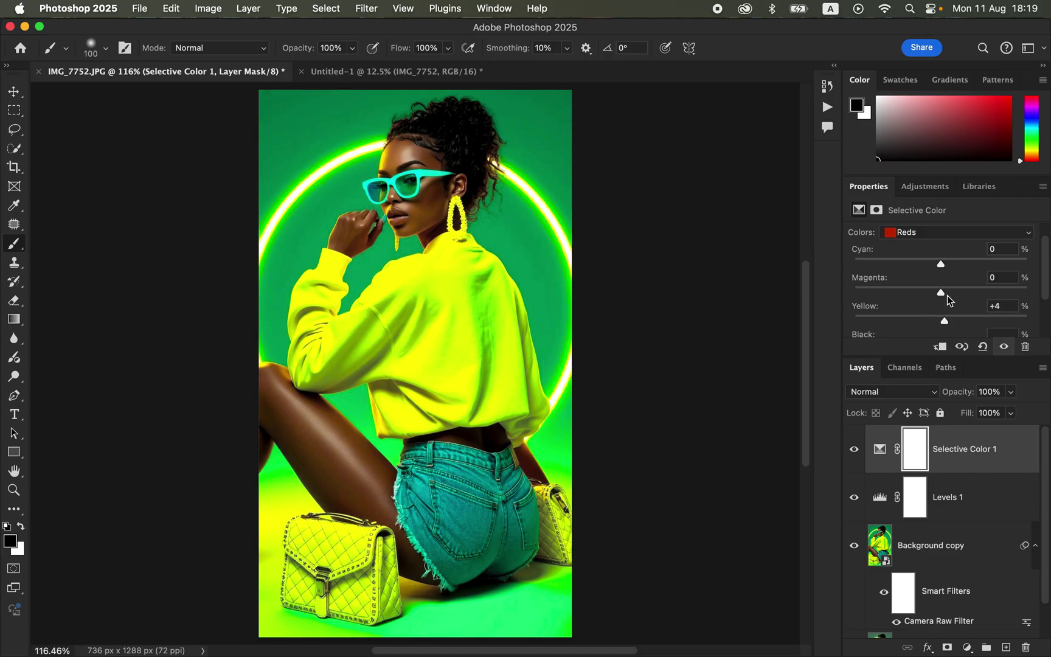
# Switch the colour range to Blacks and set Cyan to +7%
pyautogui.click(937, 233)
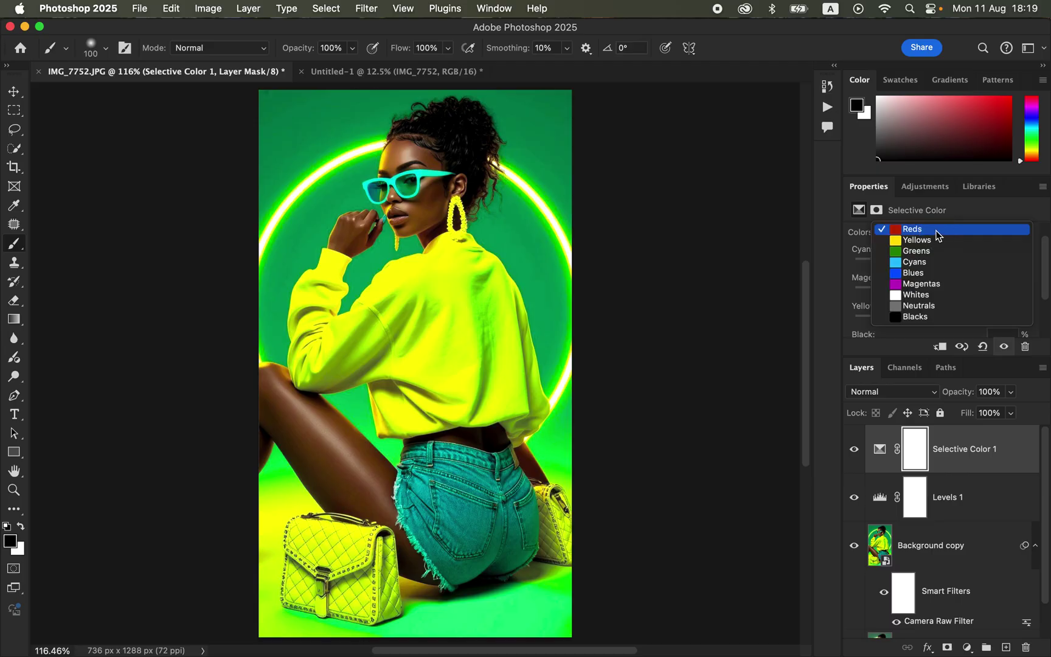
pyautogui.click(938, 314)
pyautogui.moveTo(950, 266); pyautogui.dragTo(948, 265)
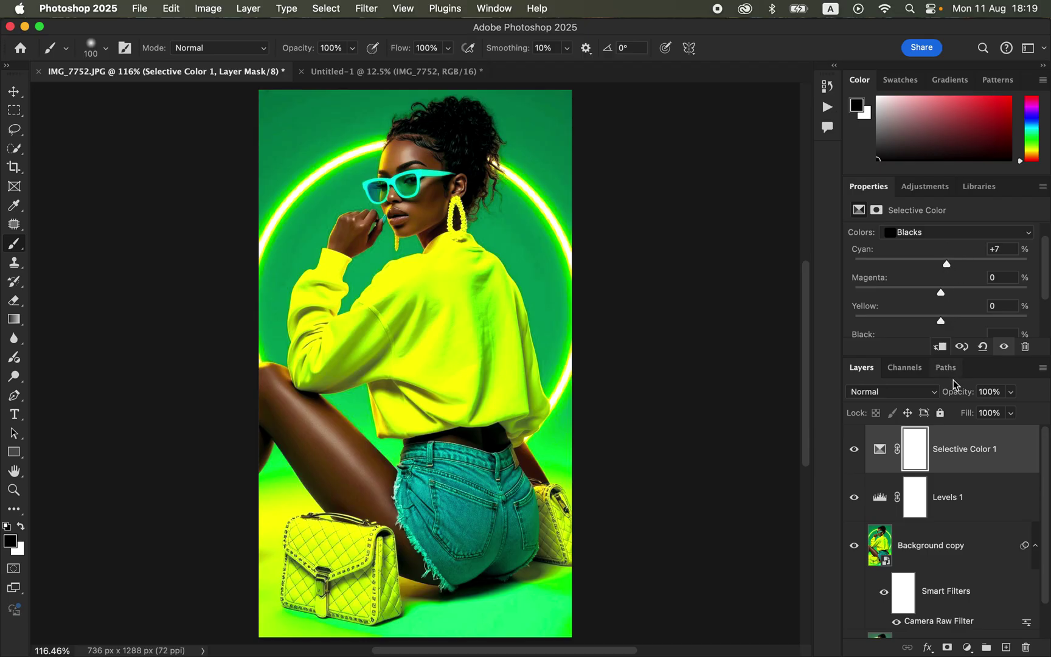
pyautogui.scroll(-2, 1048, 548)
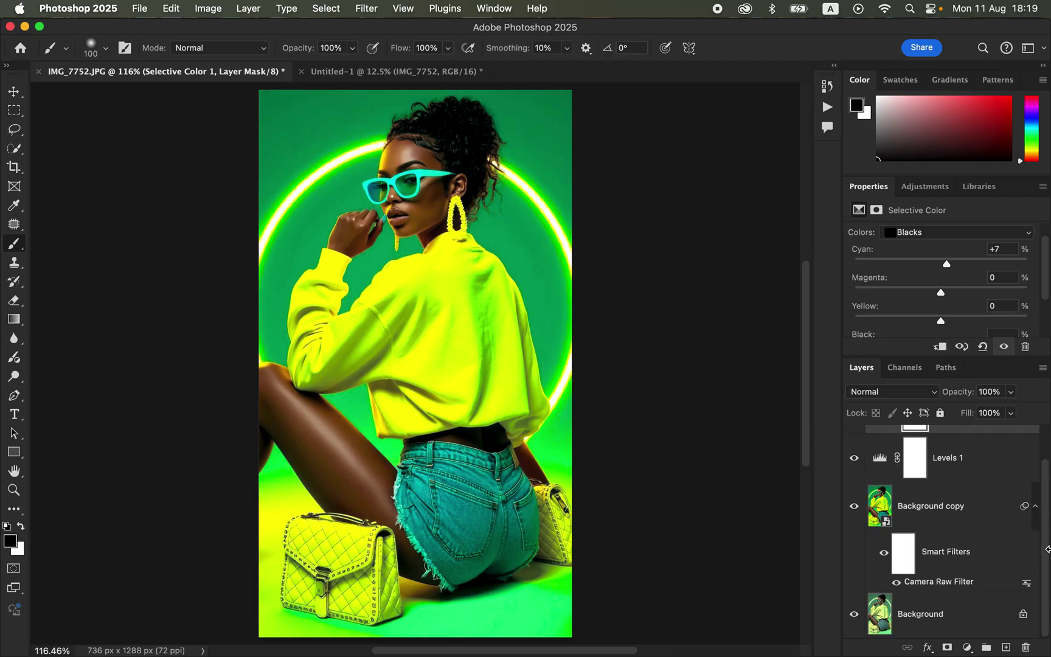
pyautogui.click(952, 586)
# Reopen the Camera Raw filter, step through the Point Color samples to the teal one, and apply
pyautogui.doubleClick(949, 582)
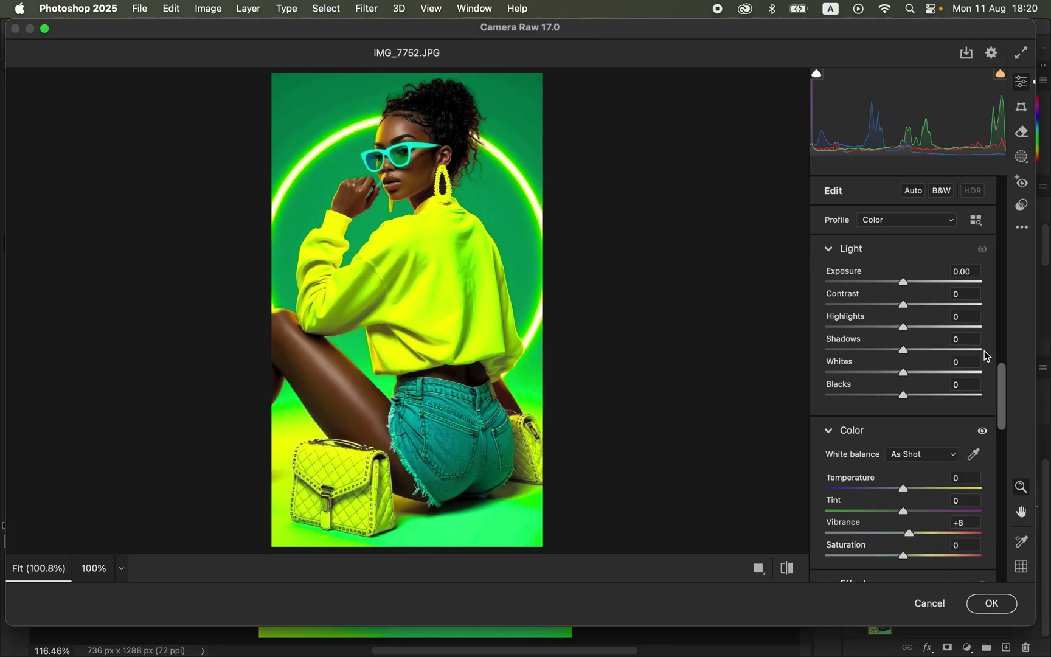
pyautogui.moveTo(1004, 382); pyautogui.dragTo(1020, 344)
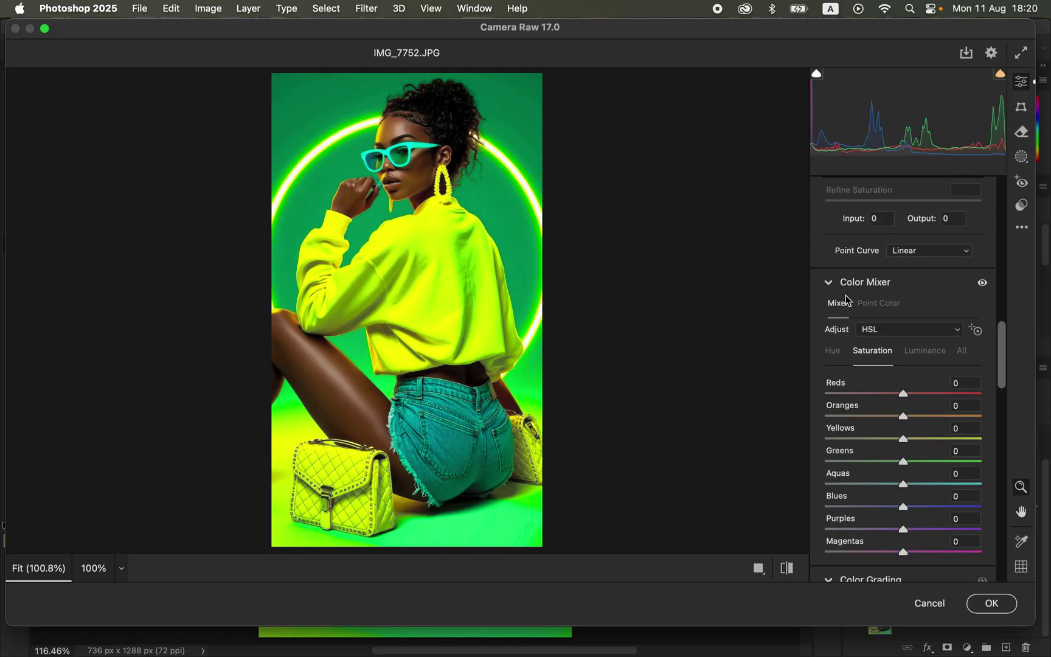
pyautogui.click(880, 303)
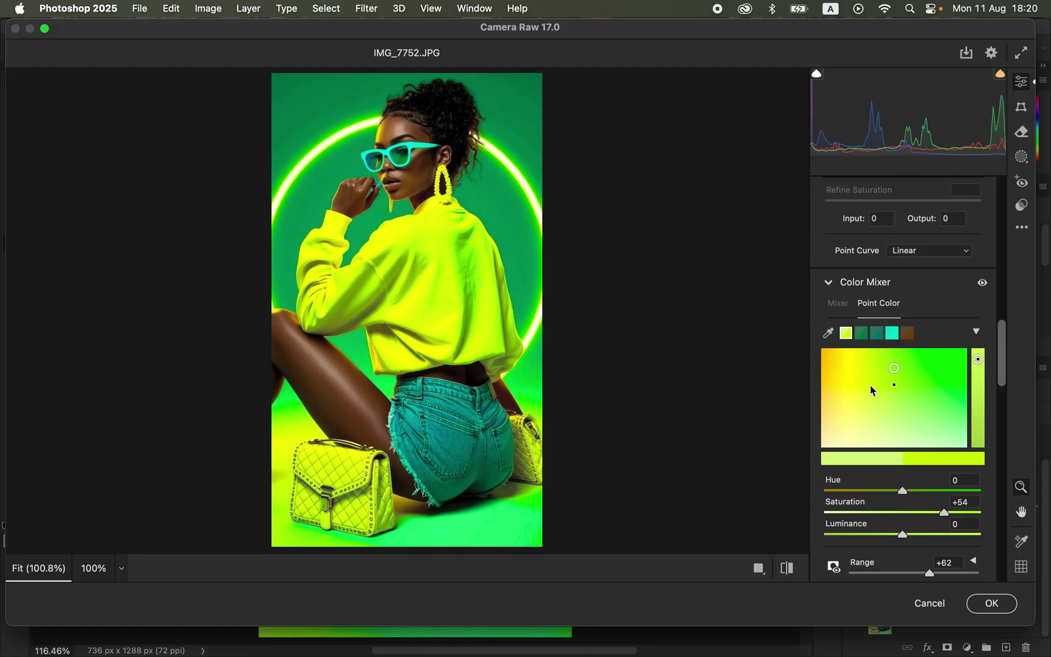
pyautogui.click(862, 333)
pyautogui.click(877, 333)
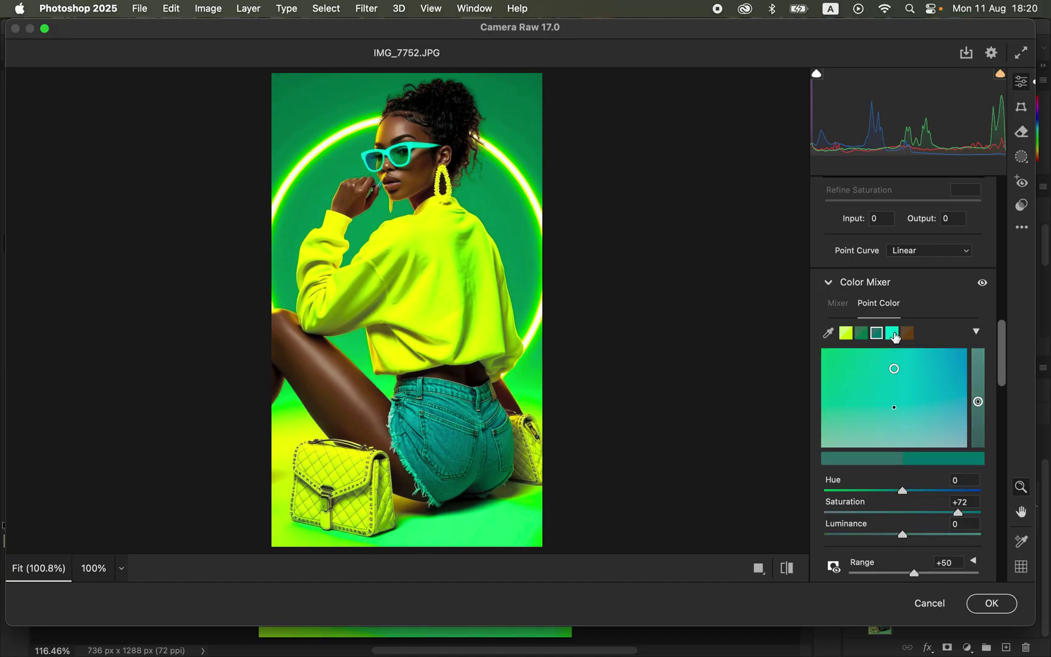
pyautogui.click(892, 333)
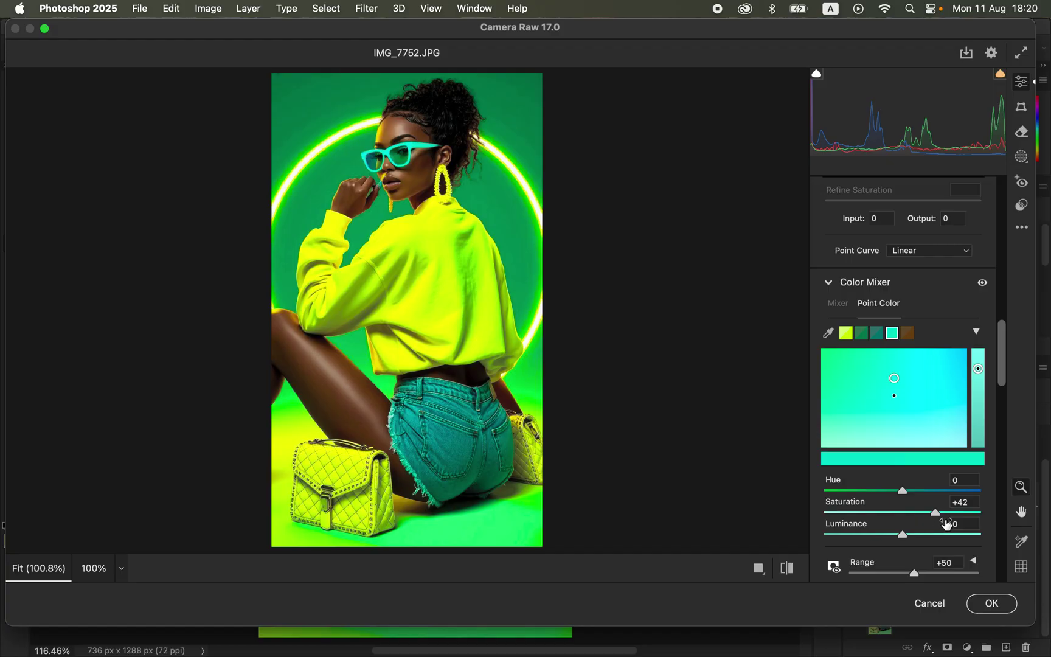
pyautogui.click(992, 602)
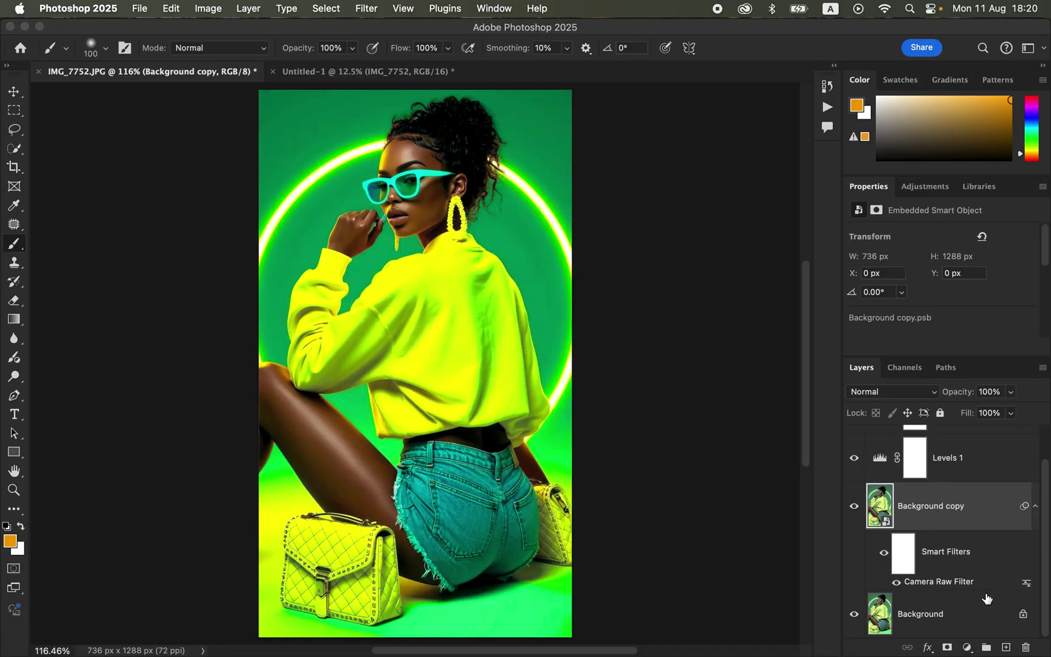